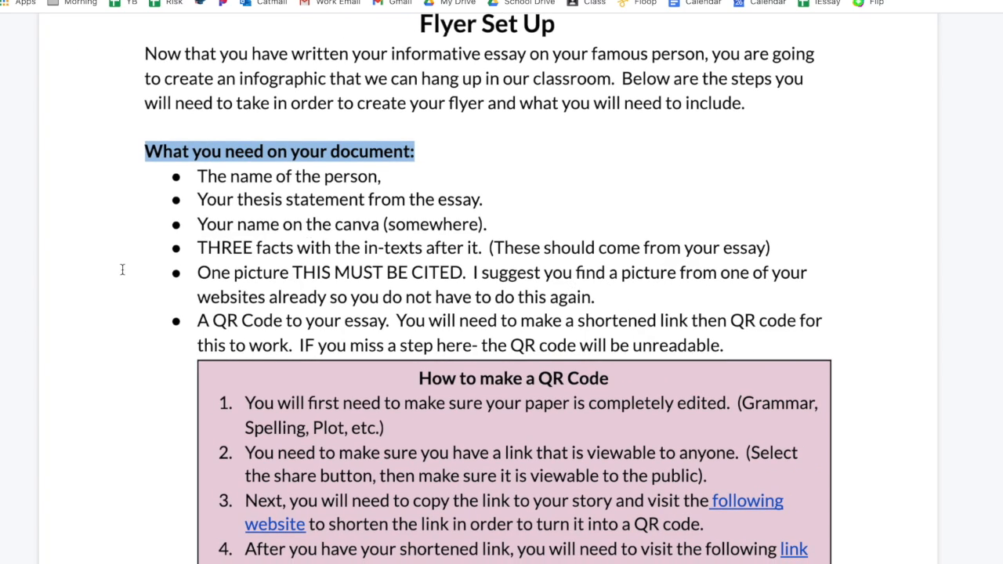
Step: Read through the list of required items for the flyer in the assignment document
scroll(348, 186, "up", 3)
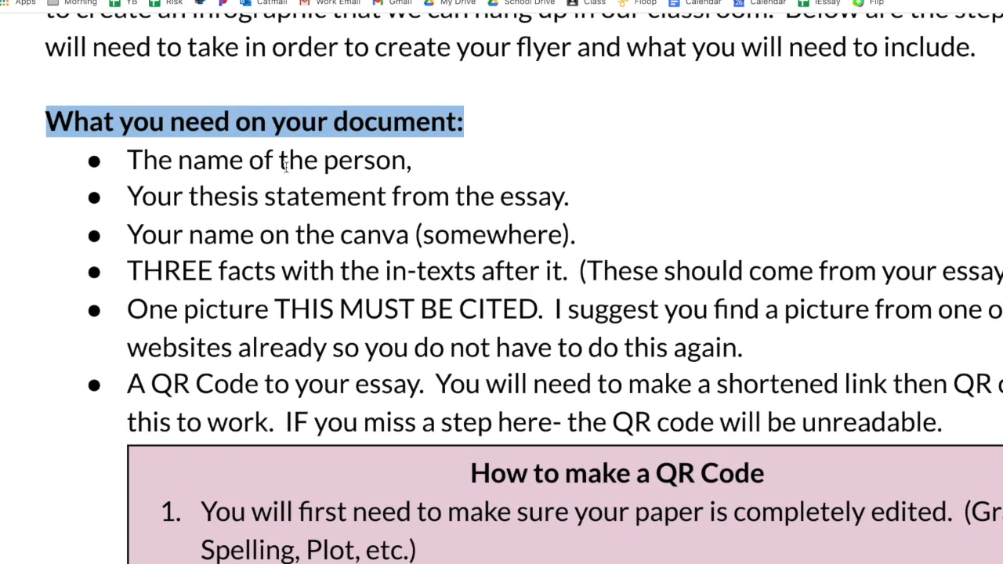
triple_click(286, 165)
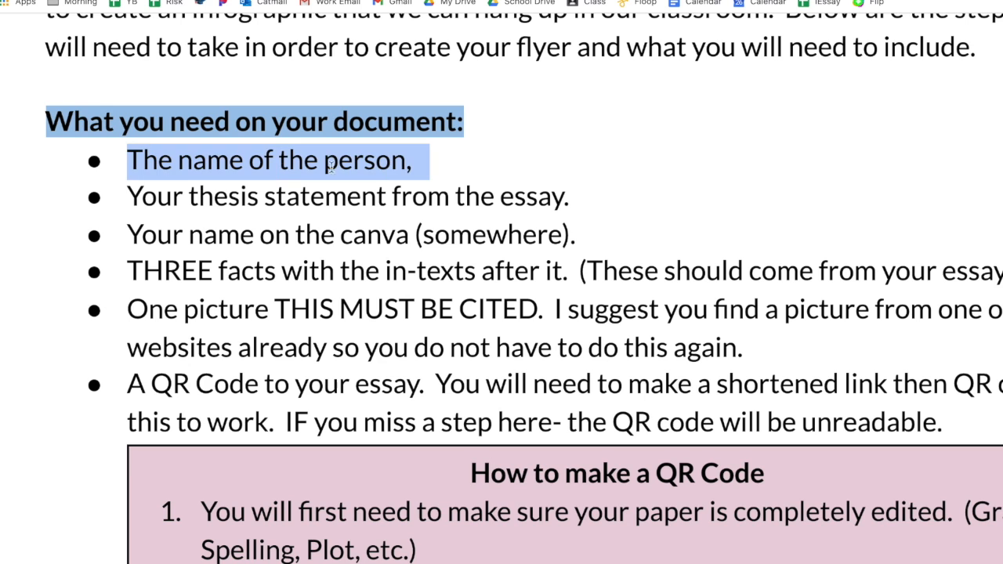
scroll(405, 190, "right", 3)
scroll(406, 191, "down", 2)
scroll(406, 191, "left", 1)
scroll(405, 190, "down", 1)
triple_click(317, 111)
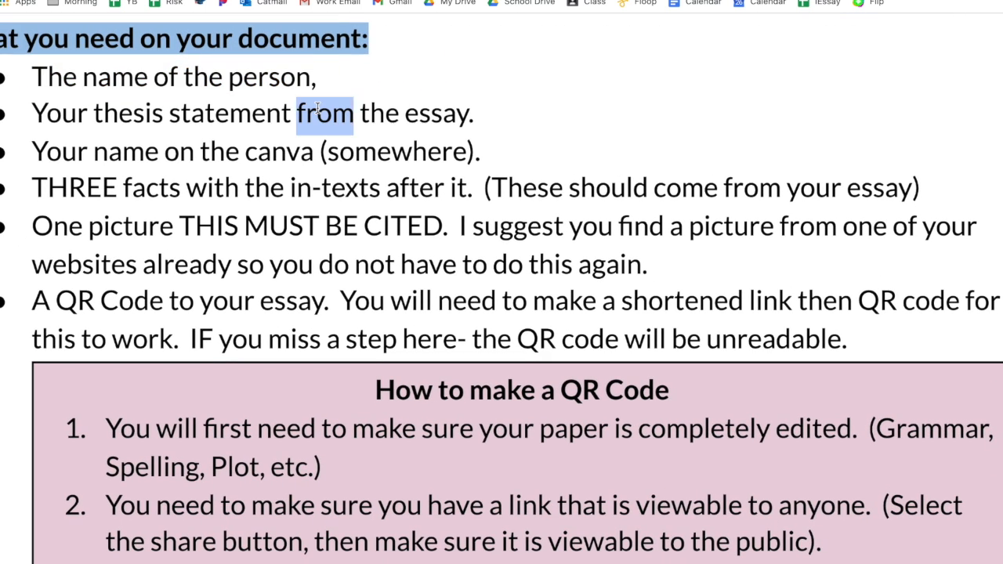
left_click(279, 153)
triple_click(280, 153)
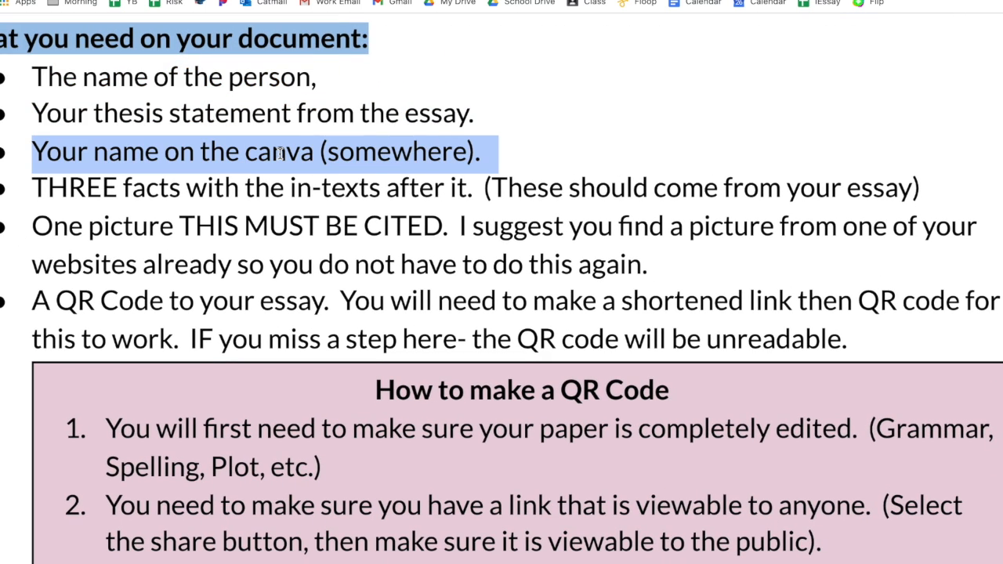
left_click(290, 188)
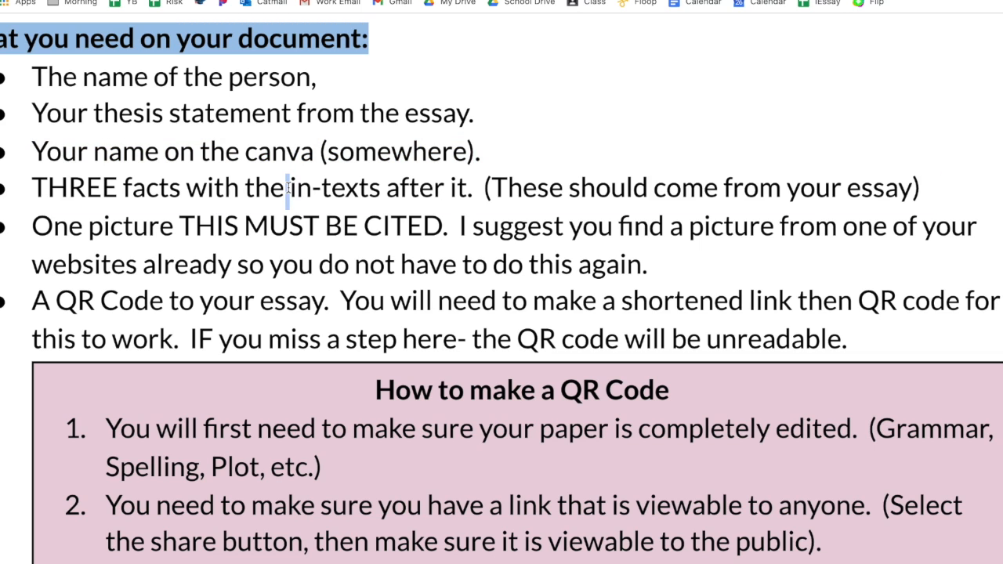
triple_click(290, 188)
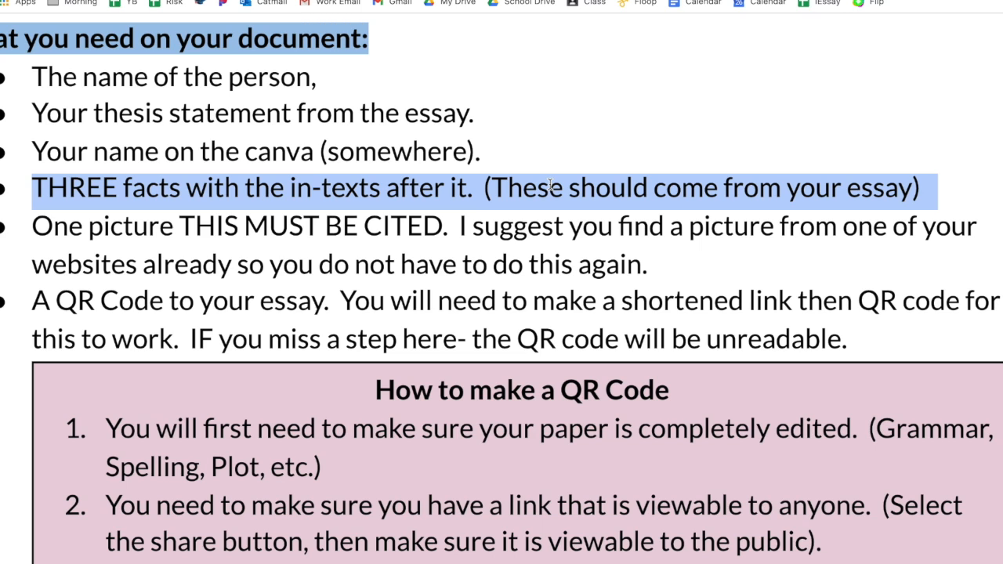
triple_click(246, 227)
left_click(711, 265)
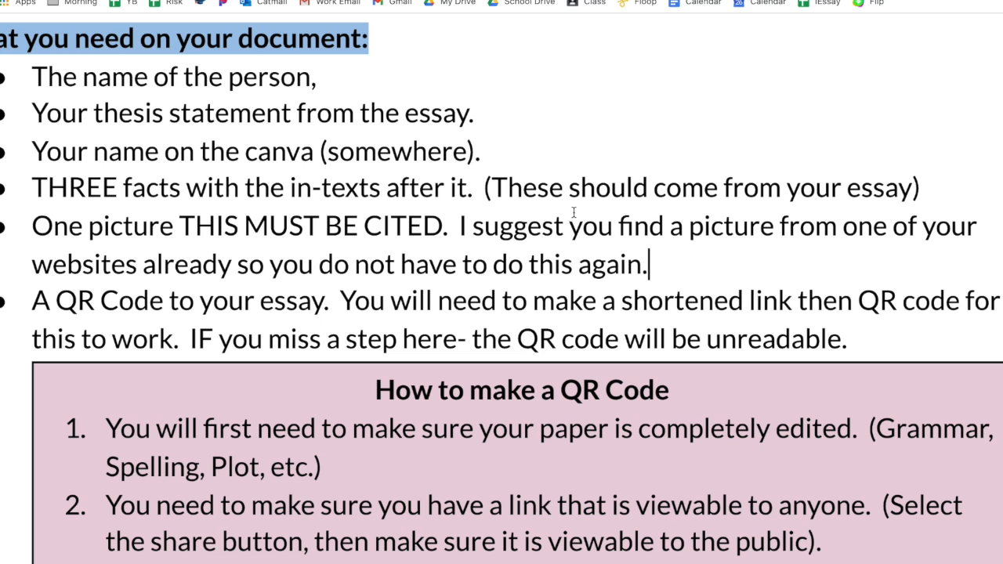
Step: Read the QR code instructions and the flyer-making steps further down the document
scroll(508, 257, "down", 1)
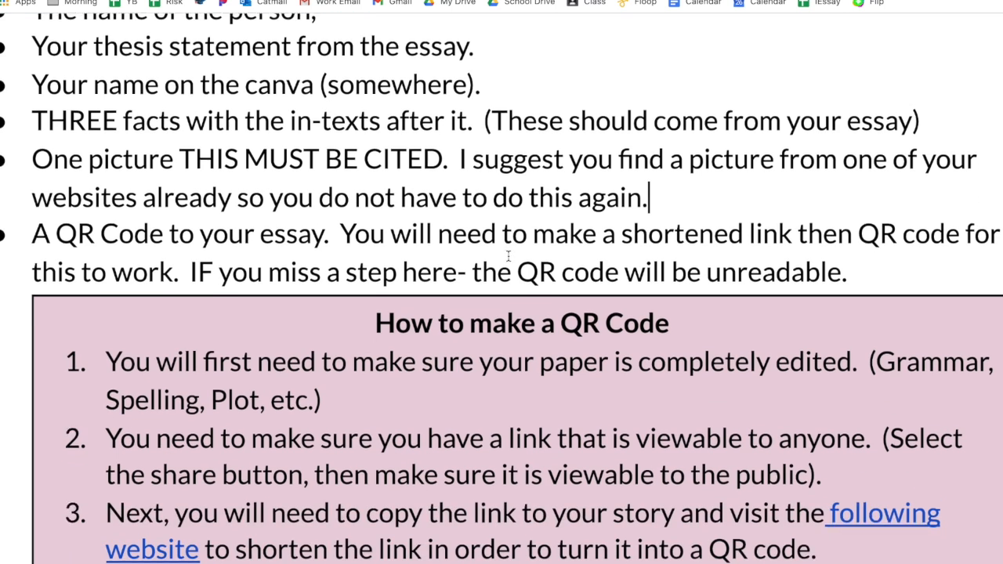
triple_click(191, 220)
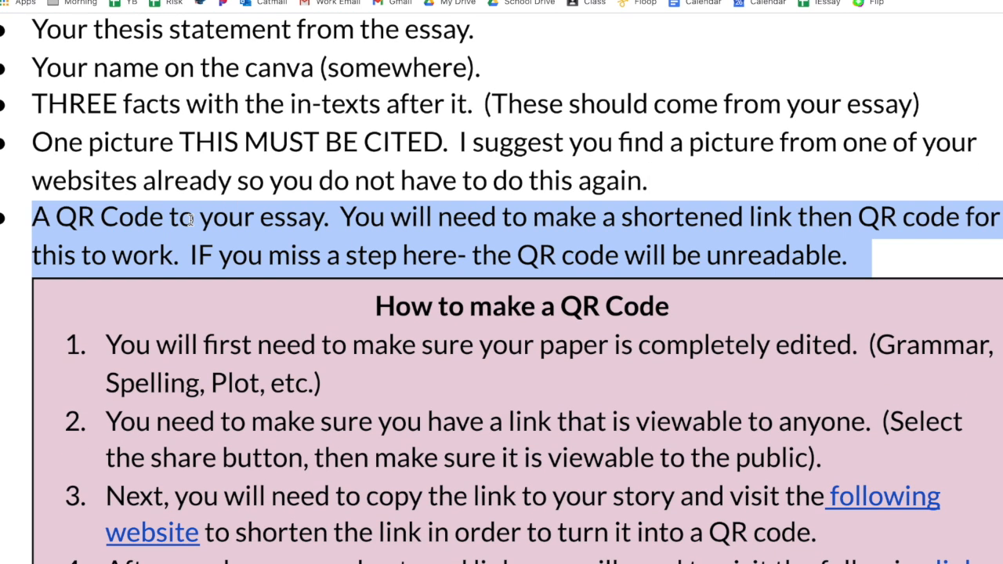
scroll(537, 221, "down", 7)
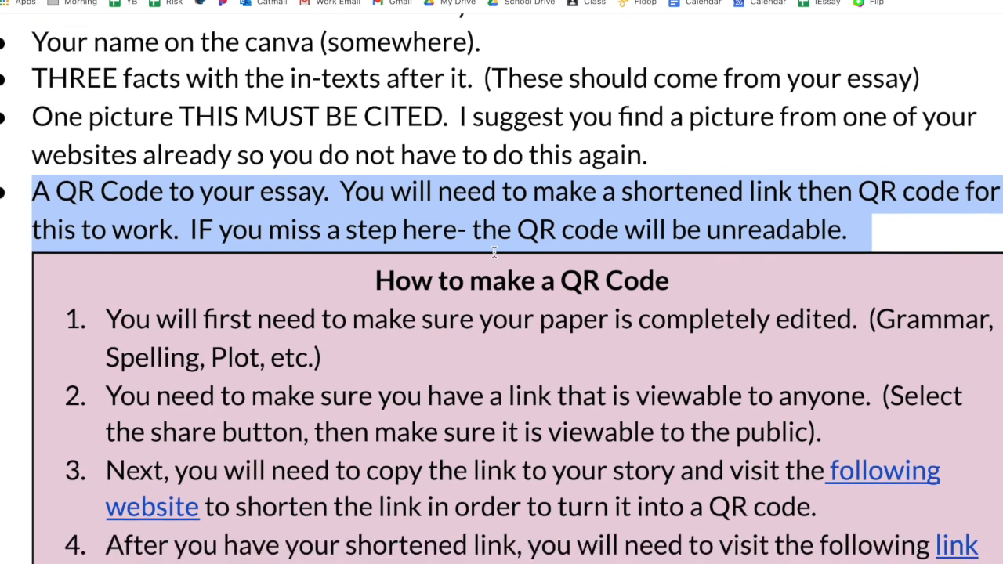
scroll(495, 251, "down", 3)
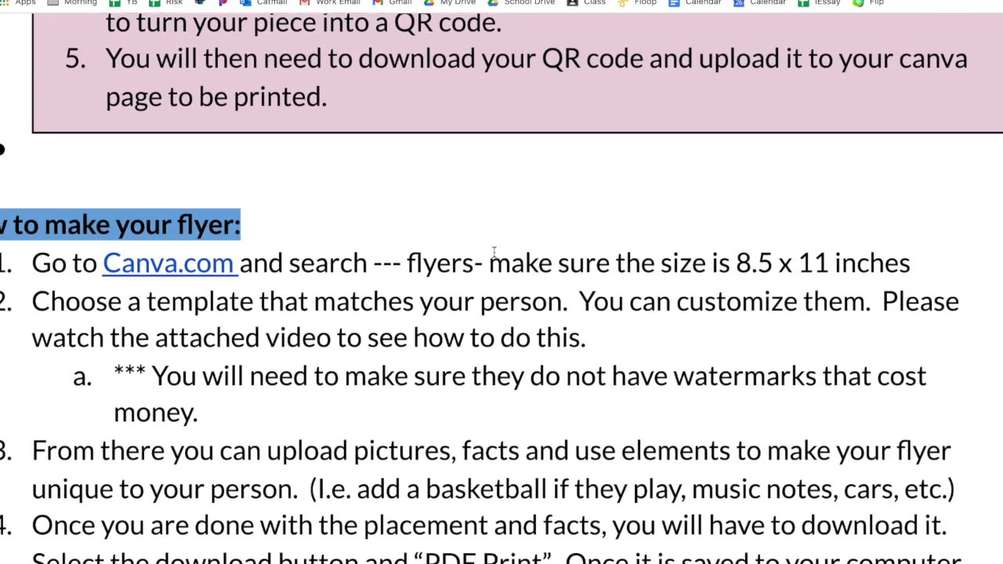
scroll(494, 251, "left", 1)
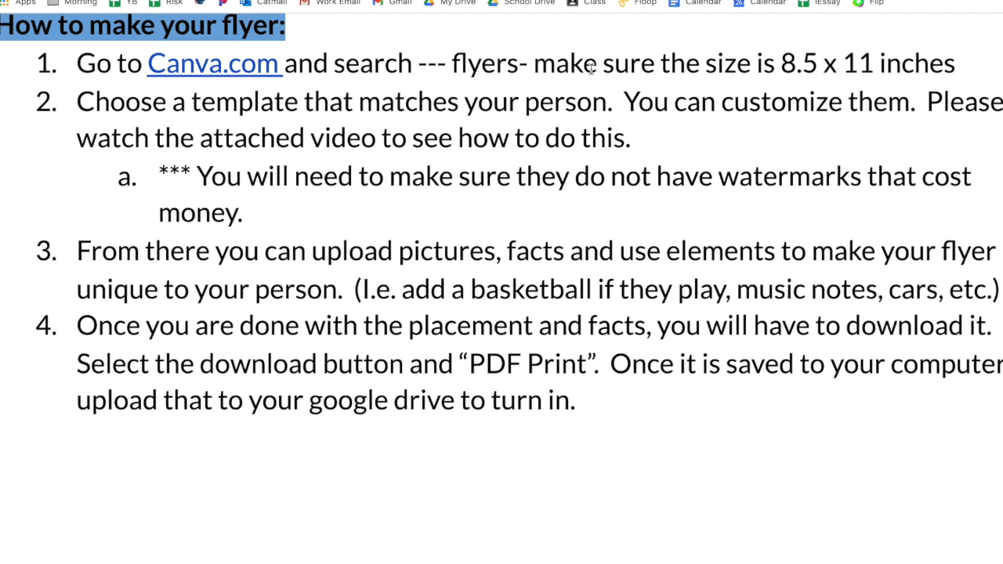
scroll(592, 69, "right", 2)
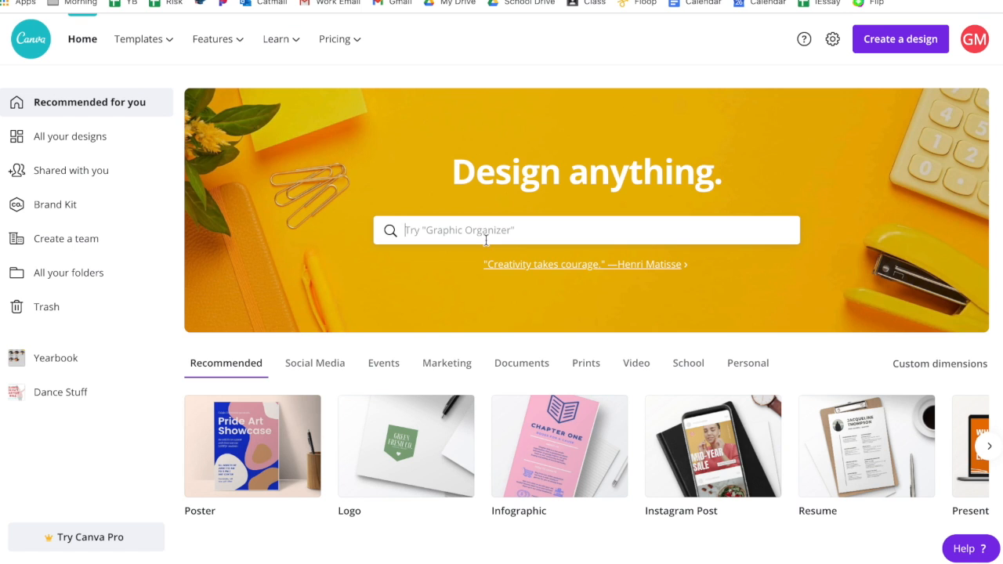
Step: Search Canva for flyers, choose the Flyer 8.5 × 11 in size and browse the template results
type("flyers")
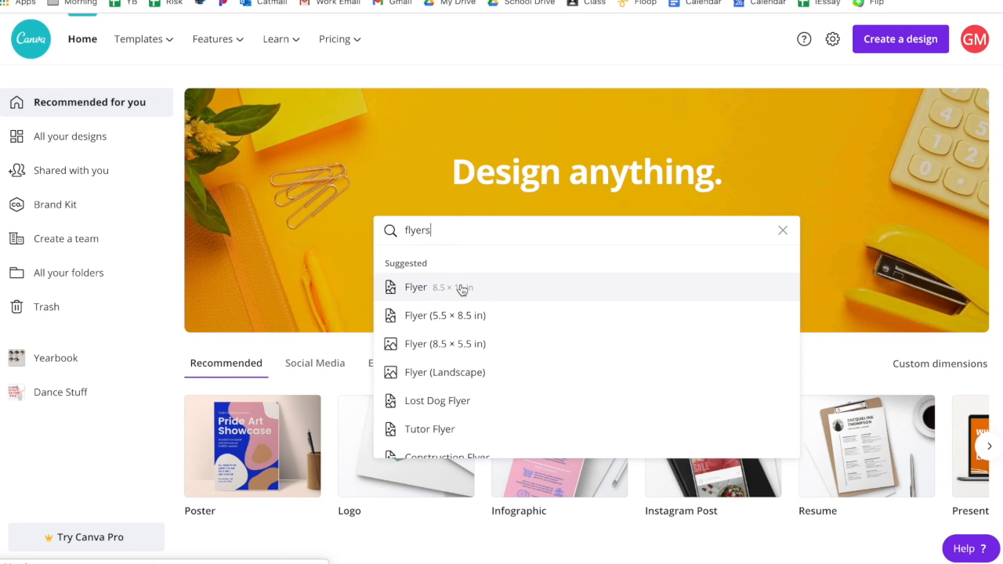
left_click(462, 290)
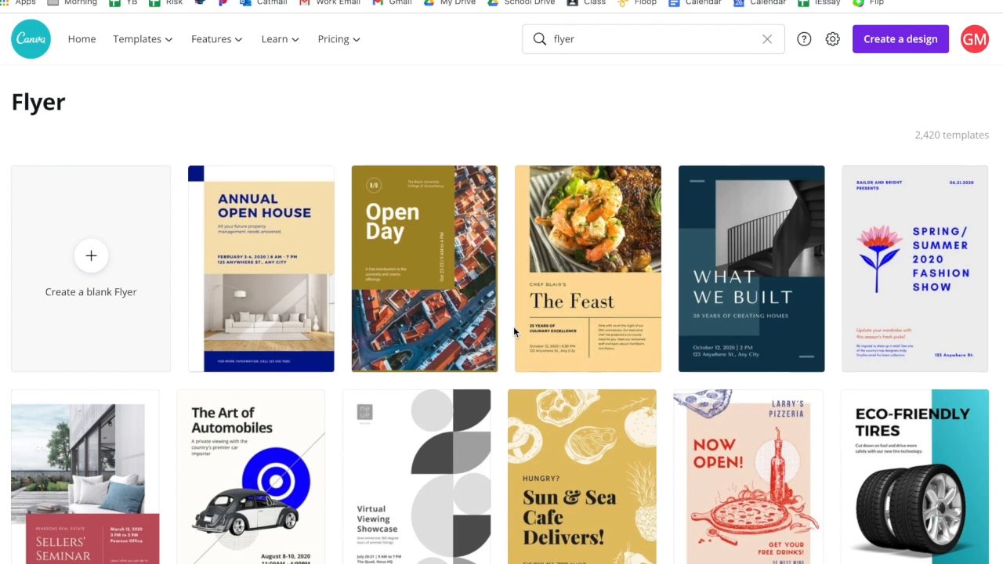
scroll(515, 333, "down", 4)
scroll(515, 332, "down", 4)
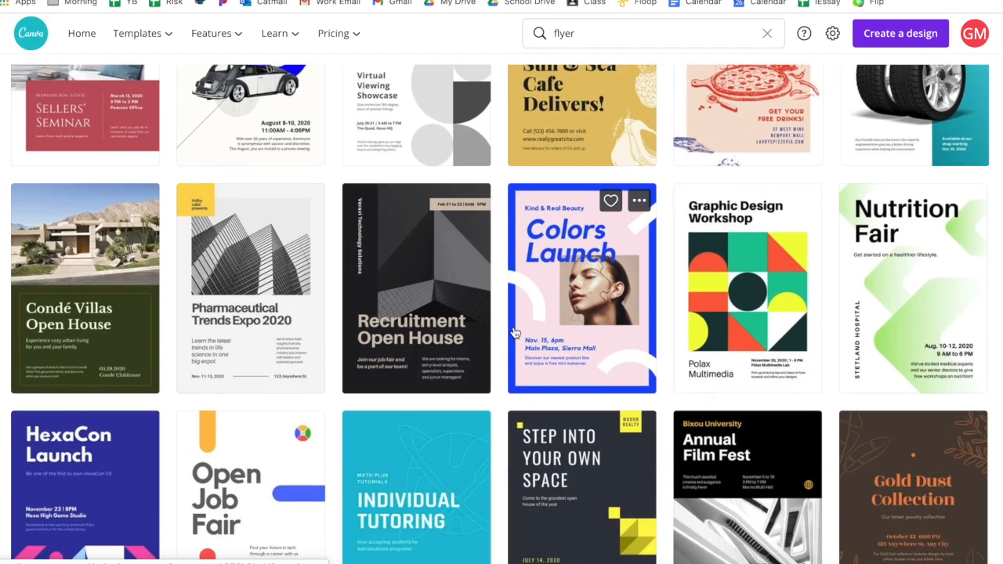
scroll(515, 332, "down", 5)
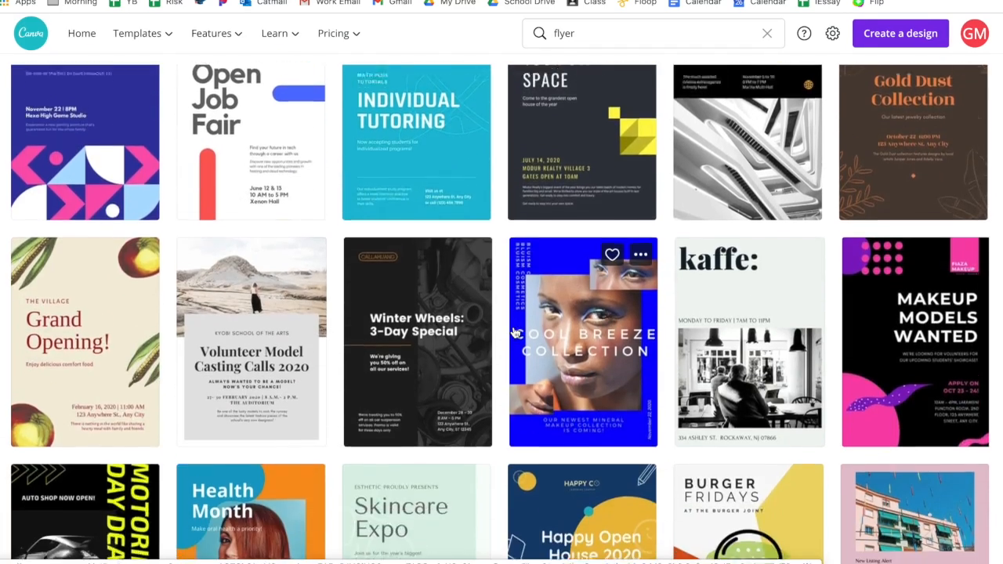
scroll(515, 332, "down", 5)
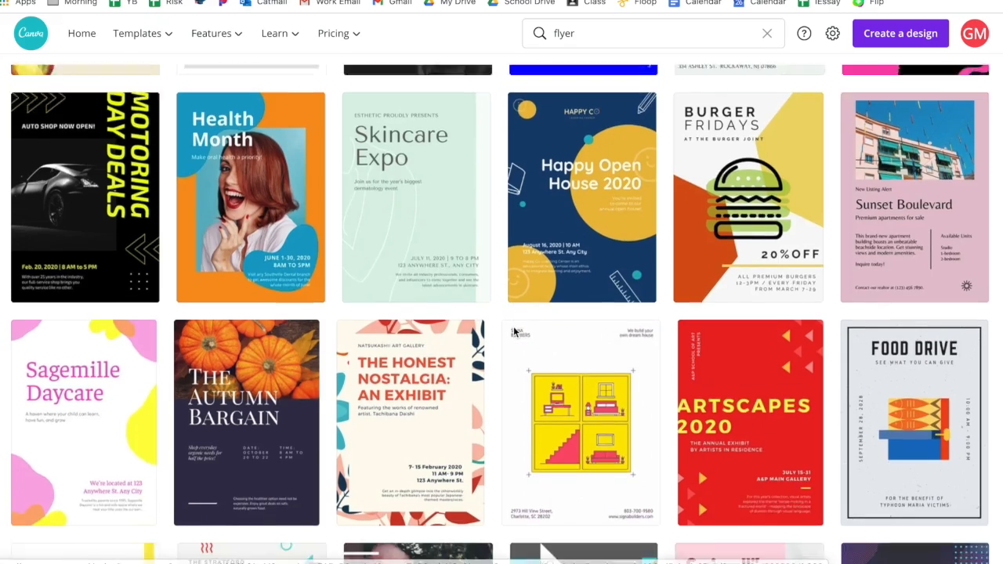
scroll(515, 333, "down", 2)
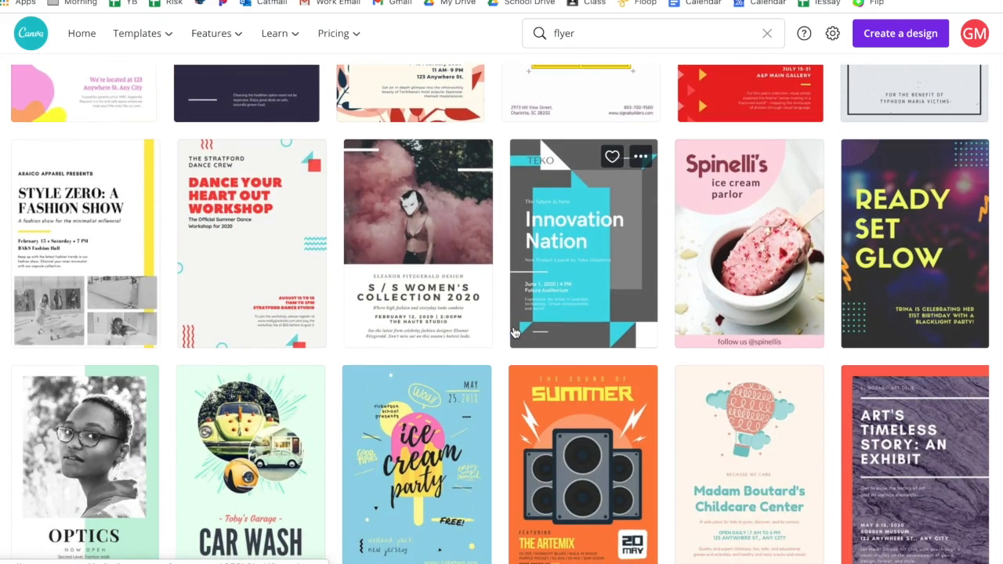
scroll(515, 332, "down", 7)
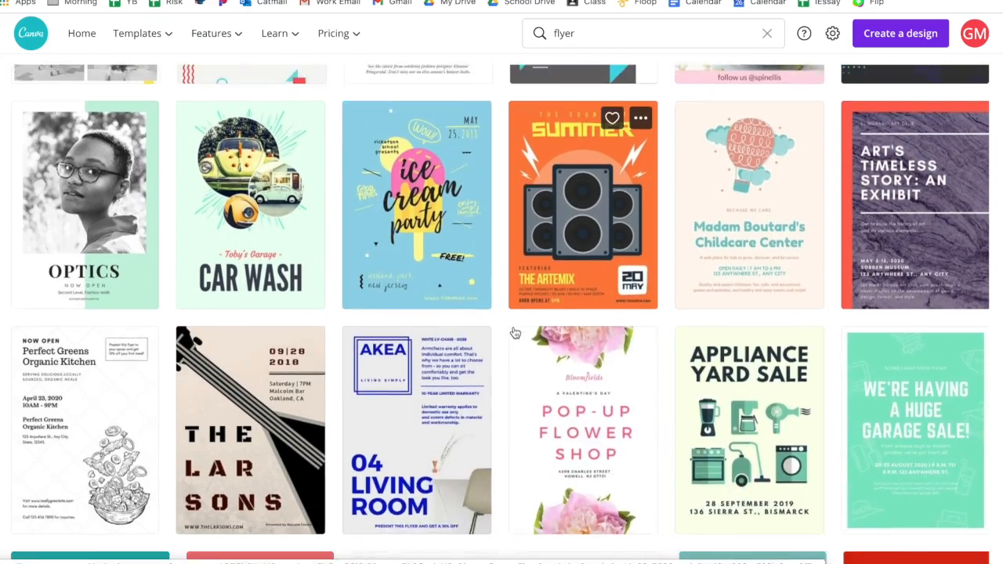
scroll(514, 329, "down", 10)
scroll(514, 329, "up", 2)
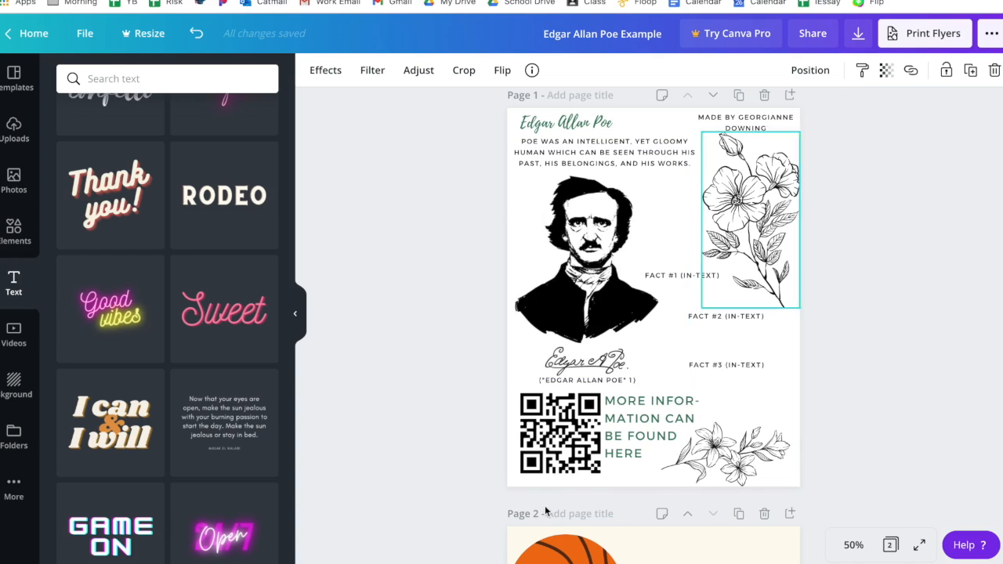
Step: Delete the second page of the Edgar Allan Poe Example design
scroll(645, 425, "up", 1)
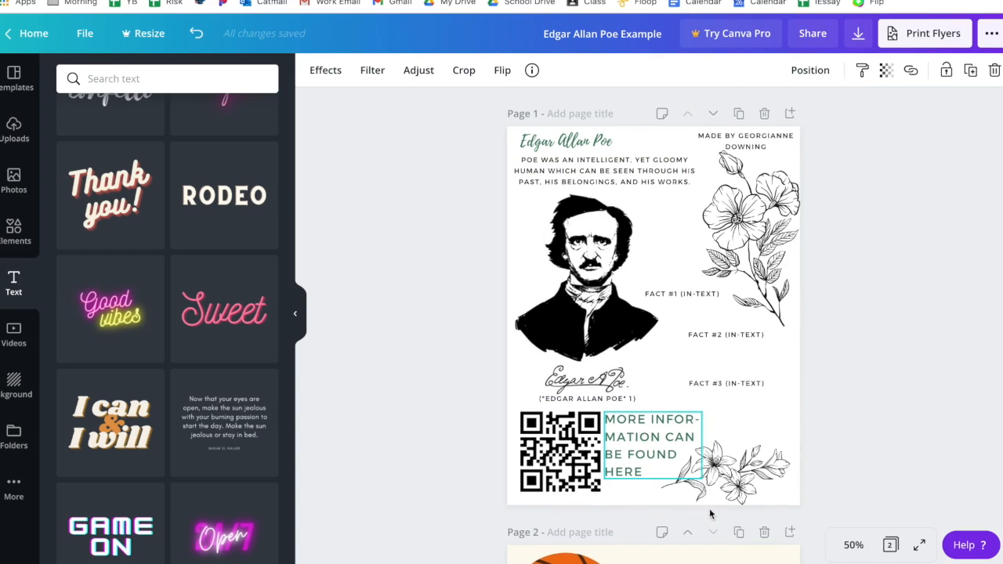
left_click(764, 532)
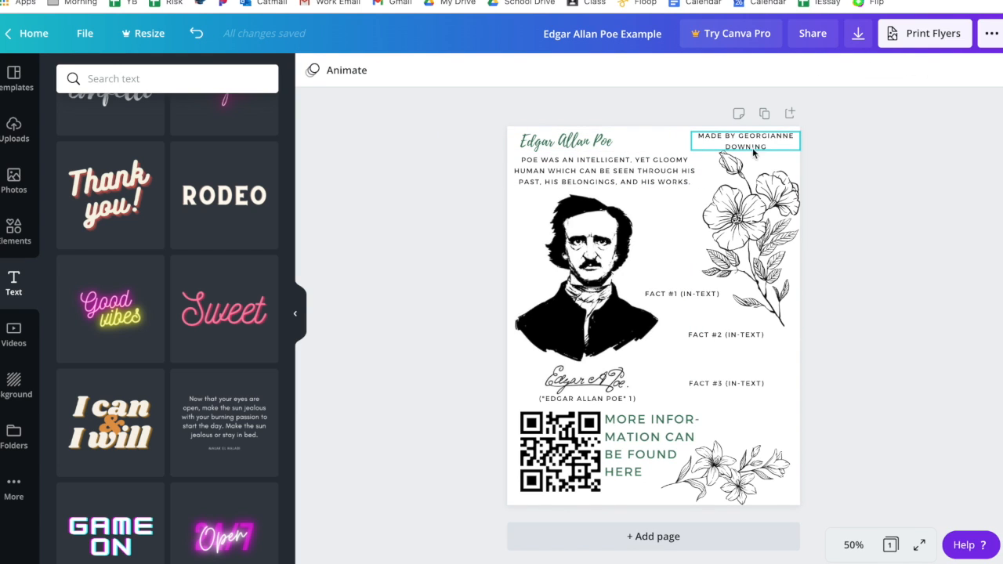
Step: Examine the fact, citation, author and thesis text boxes on the example flyer
left_click(680, 297)
left_click(732, 337)
left_click(733, 383)
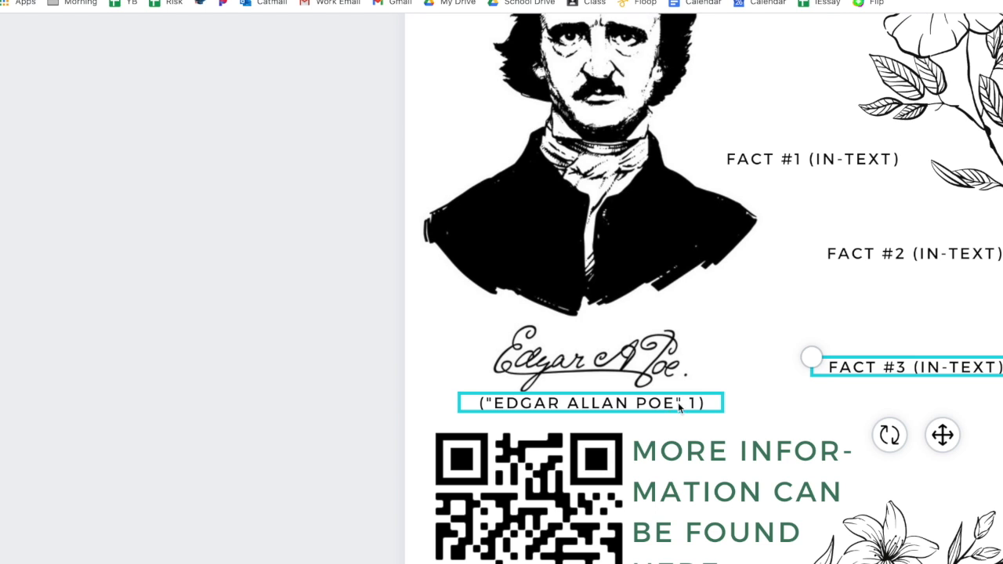
scroll(732, 335, "up", 5)
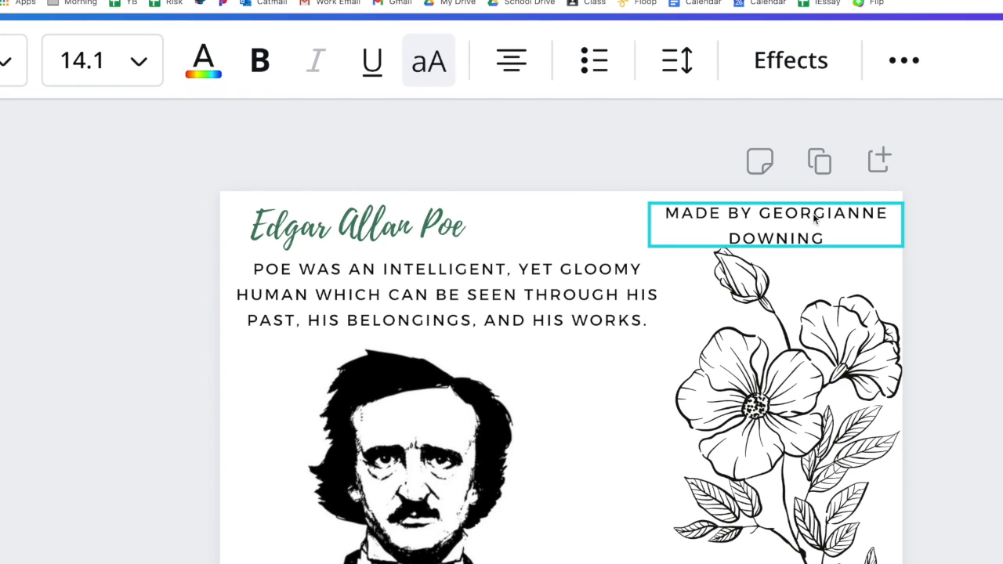
left_click(814, 219)
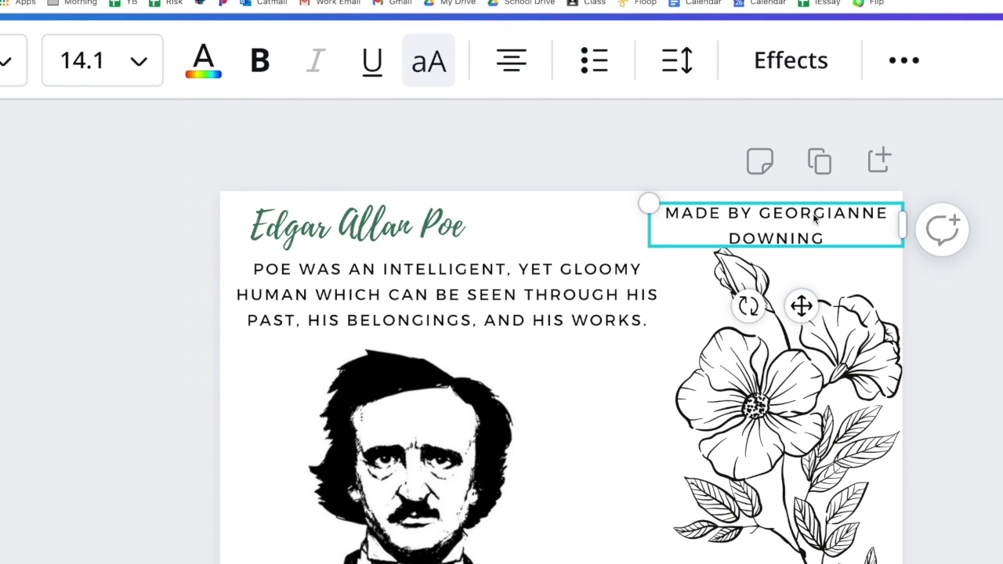
left_click(449, 328)
key("ctrl+0")
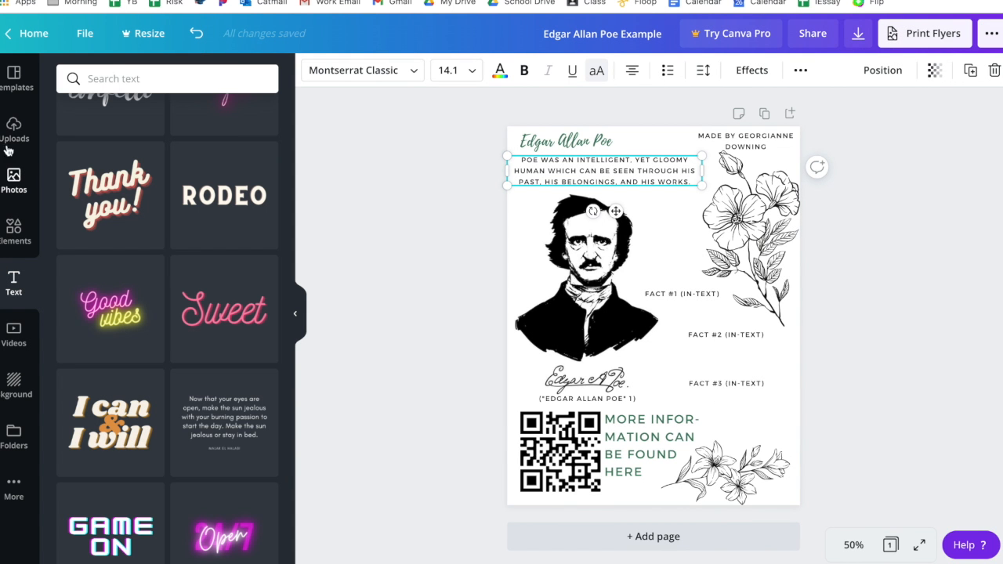
Step: Duplicate the example flyer page
left_click(10, 92)
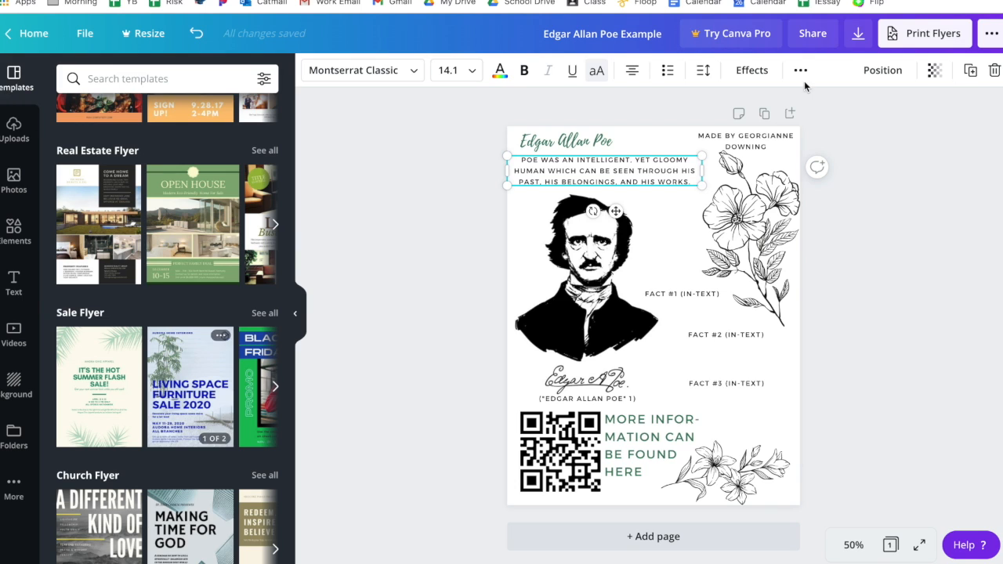
left_click(765, 116)
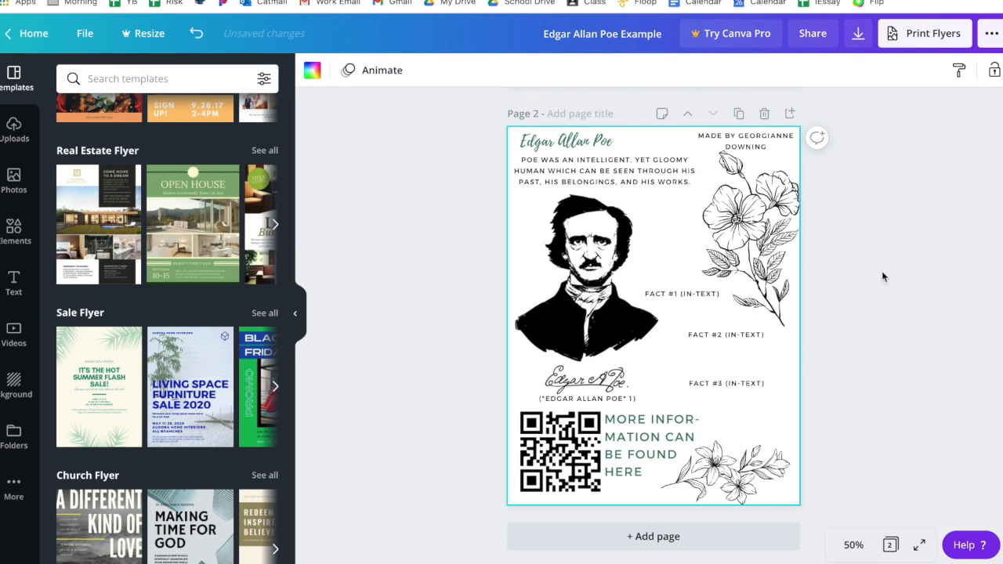
Step: Add a new blank page and apply the It's the Hot Summer Flash Sale template to it
left_click(687, 537)
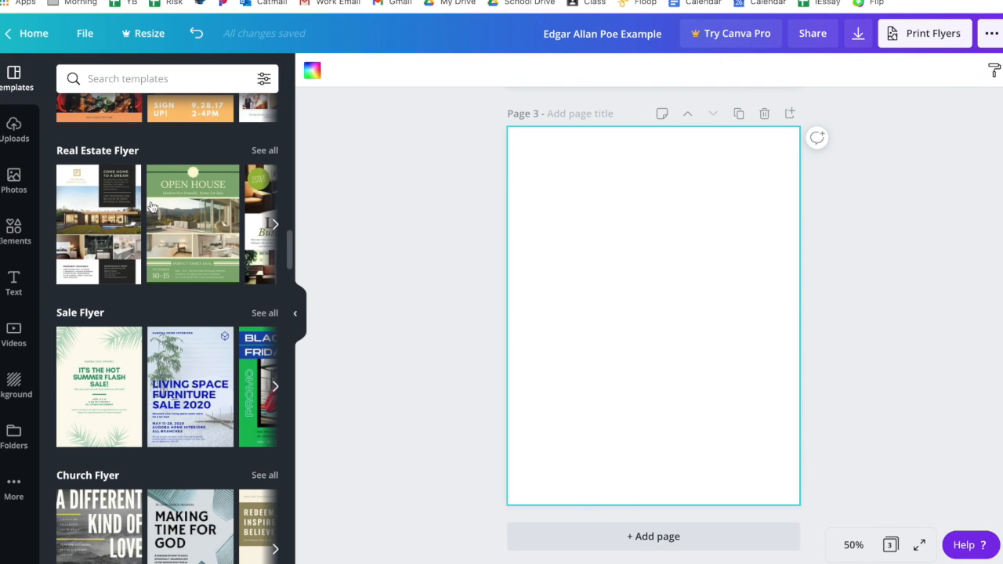
left_click_drag(111, 388, 618, 274)
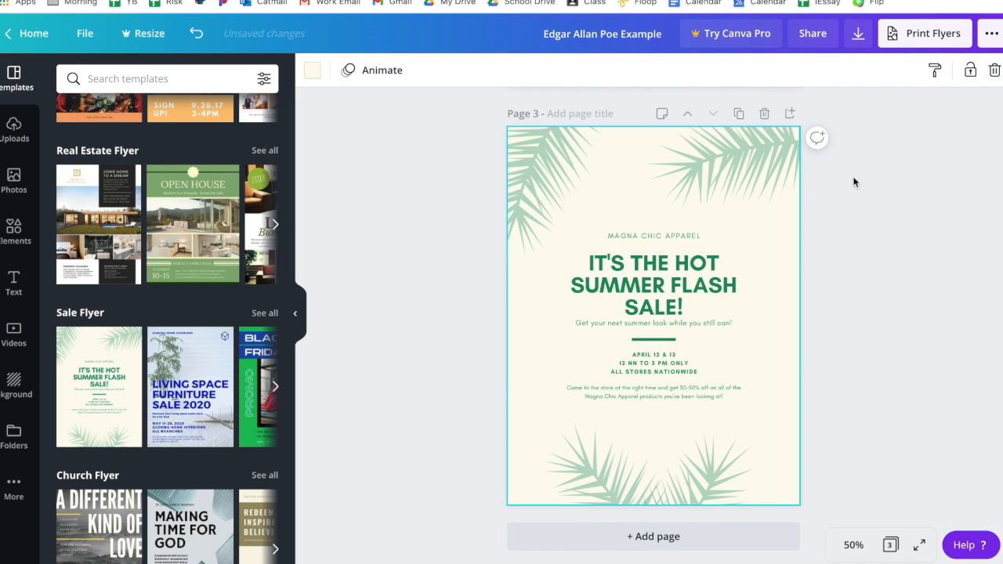
Step: Delete the three palm-leaf decorations from the new flyer page
left_click(727, 157)
key("Delete")
left_click(546, 162)
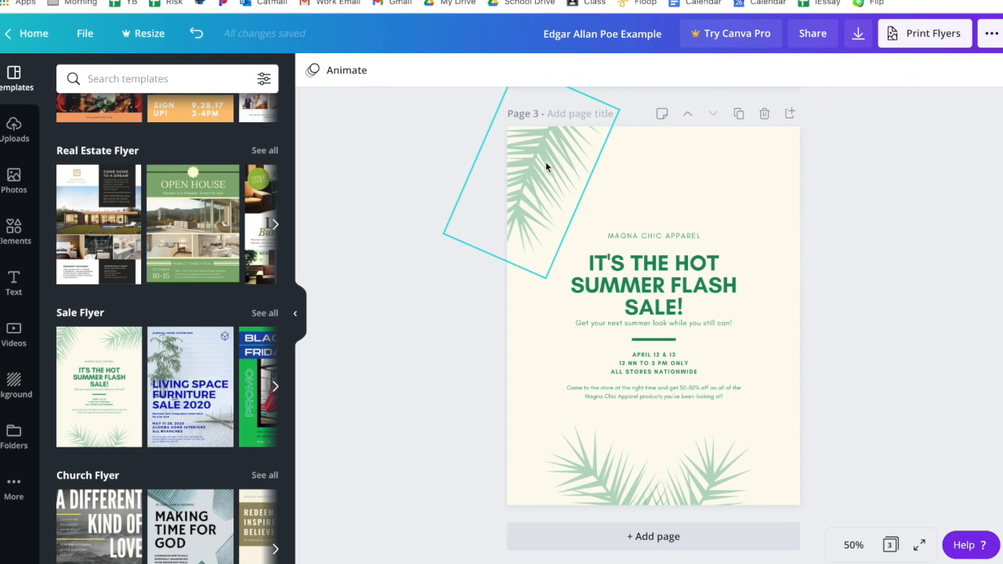
key("Delete")
left_click(630, 480)
left_click_drag(621, 486, 672, 474)
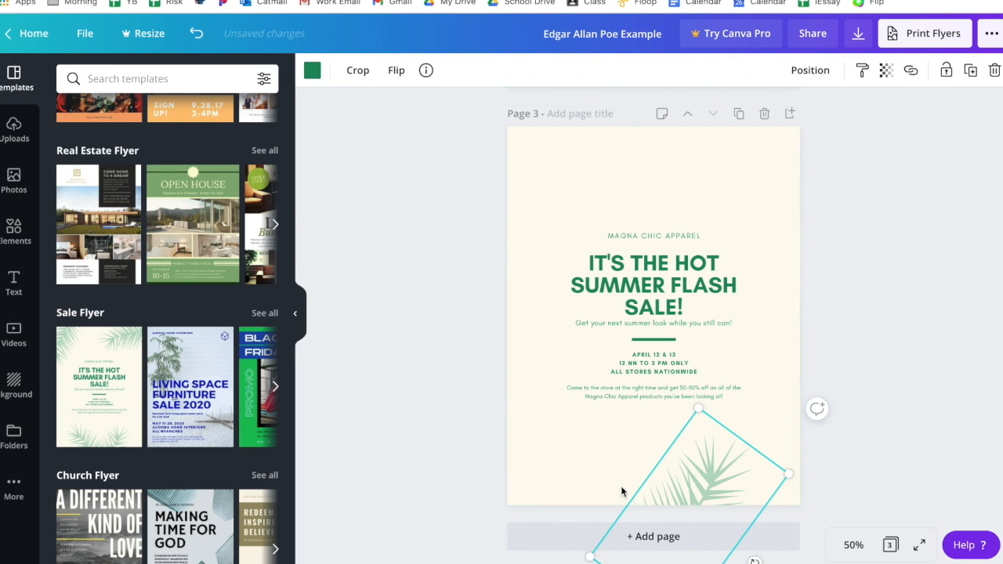
key("Delete")
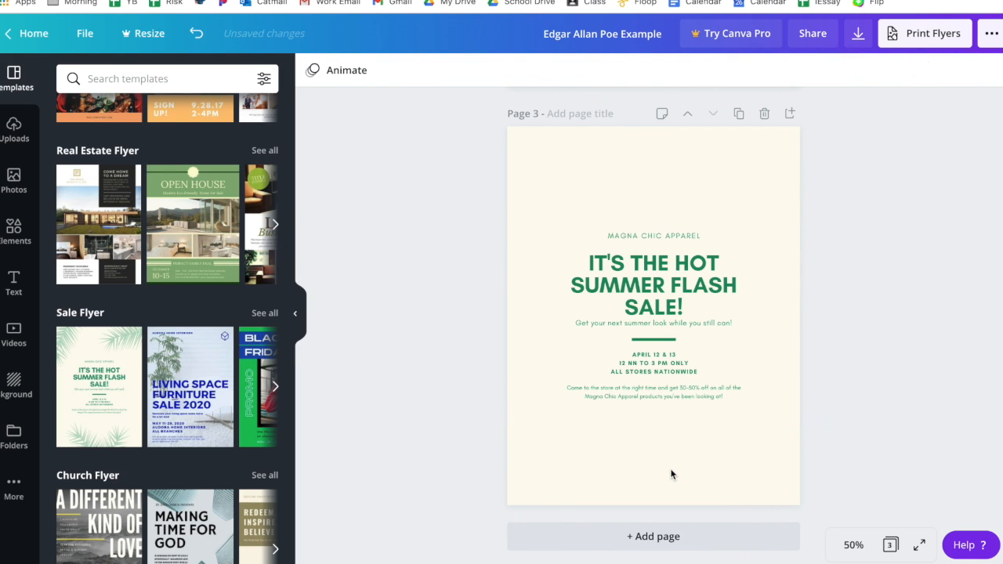
Step: Search the elements for basketball and place an orange basketball graphic at the top of the new flyer page
left_click(4, 244)
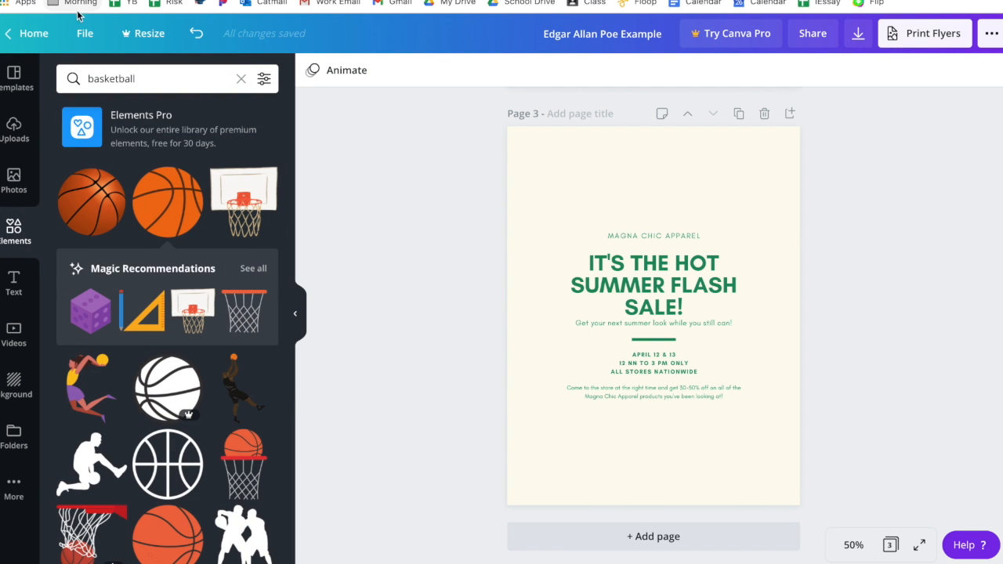
left_click(93, 88)
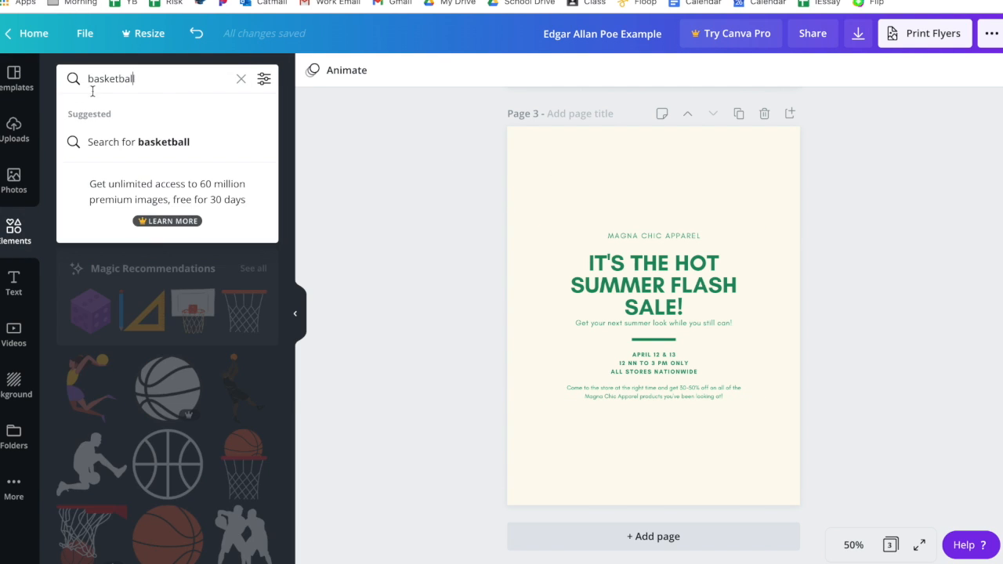
left_click(315, 223)
left_click_drag(158, 214, 604, 183)
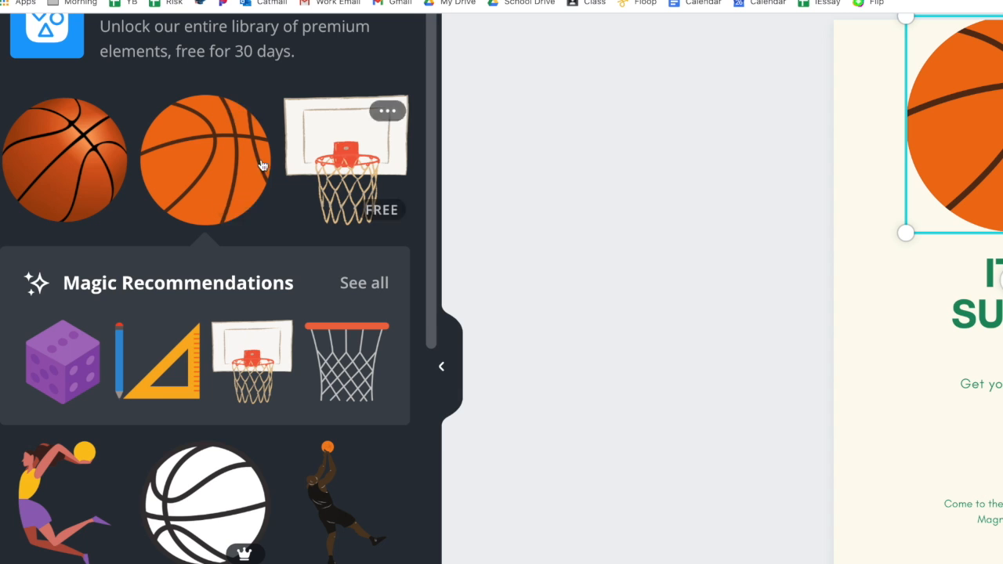
Step: Add a premium white basketball graphic to the page and delete it again
scroll(233, 306, "down", 5)
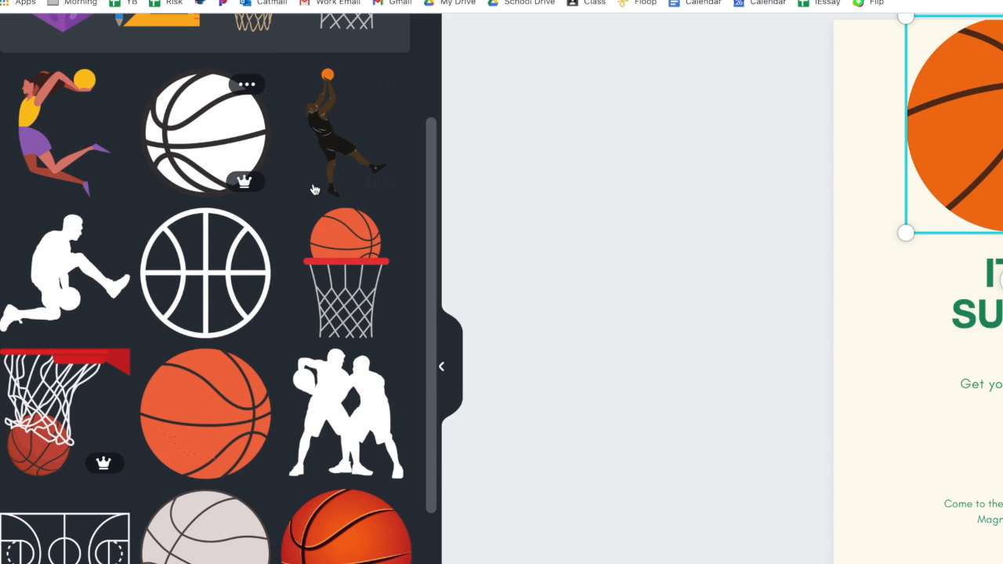
left_click(217, 168)
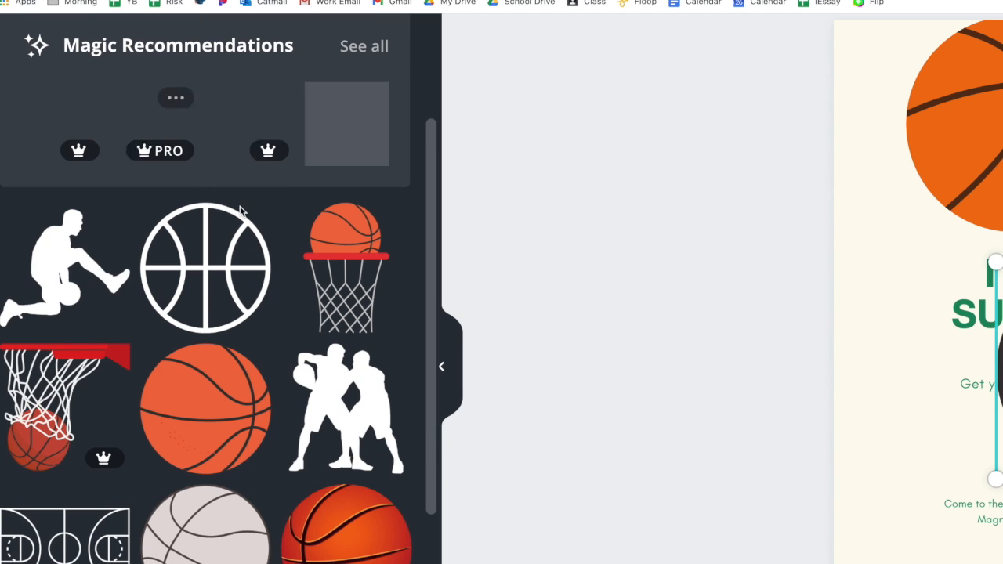
scroll(596, 245, "right", 3)
scroll(767, 82, "down", 5)
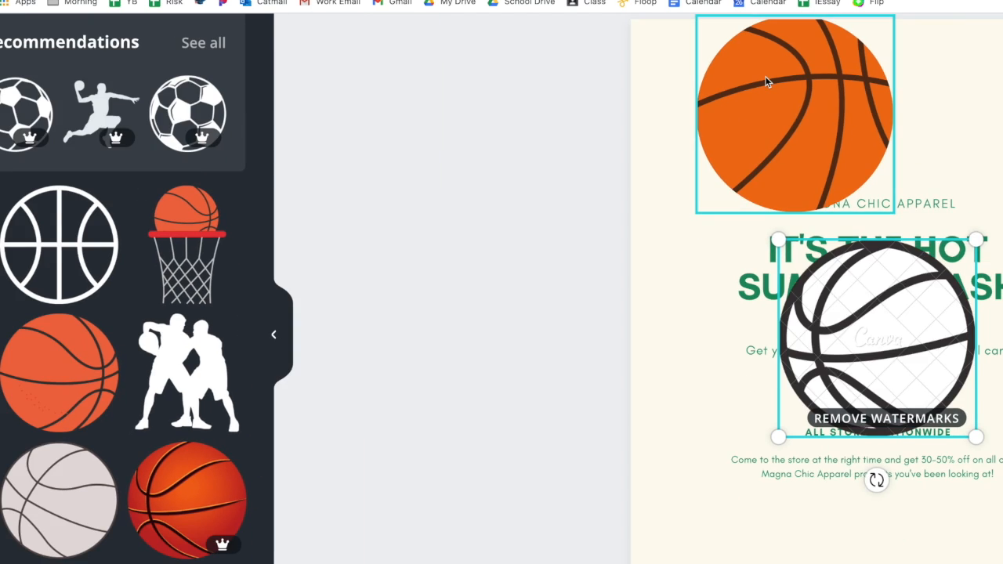
key("Delete")
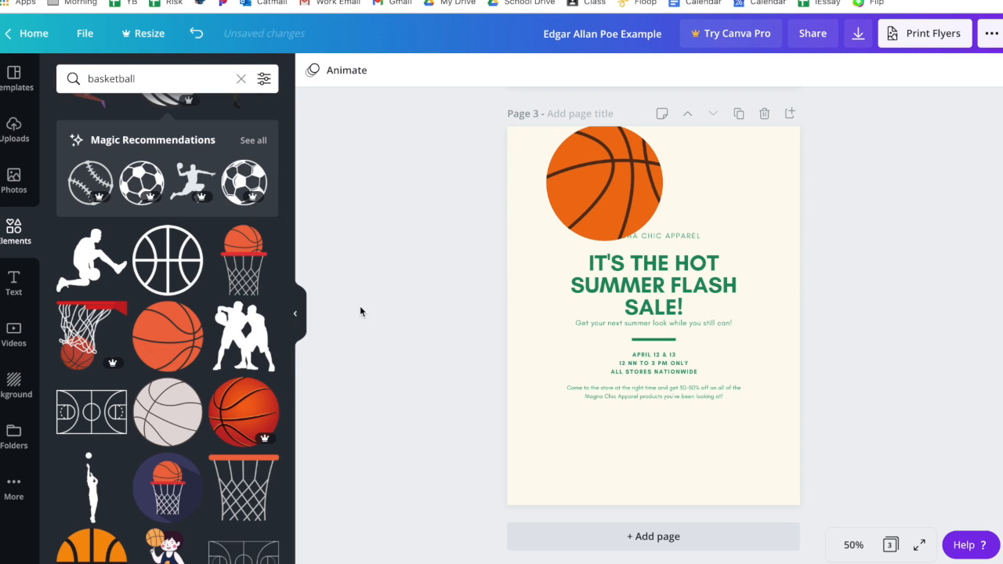
Step: Place the previously uploaded QR code image in the upper-right corner of the flyer page
left_click(21, 182)
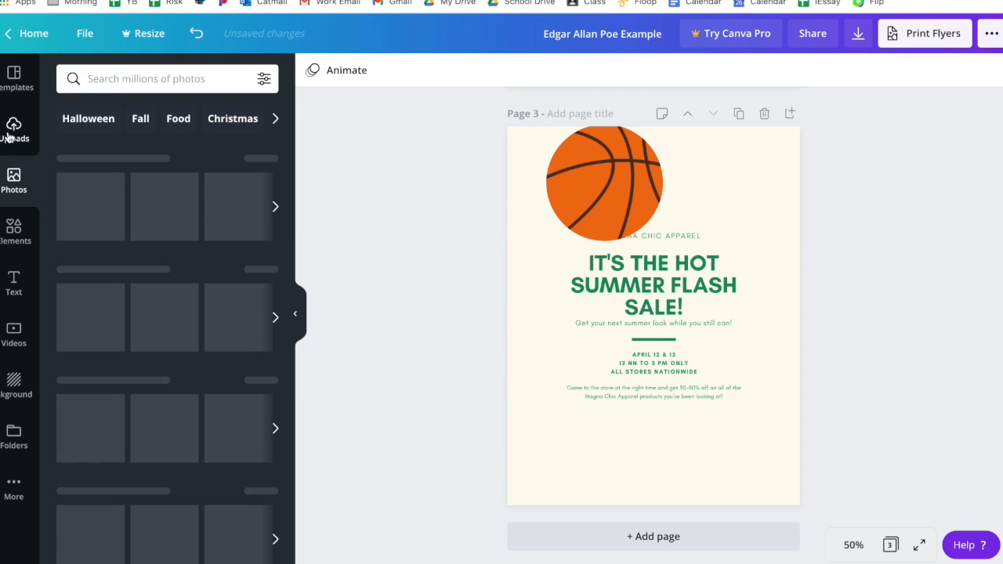
left_click(10, 135)
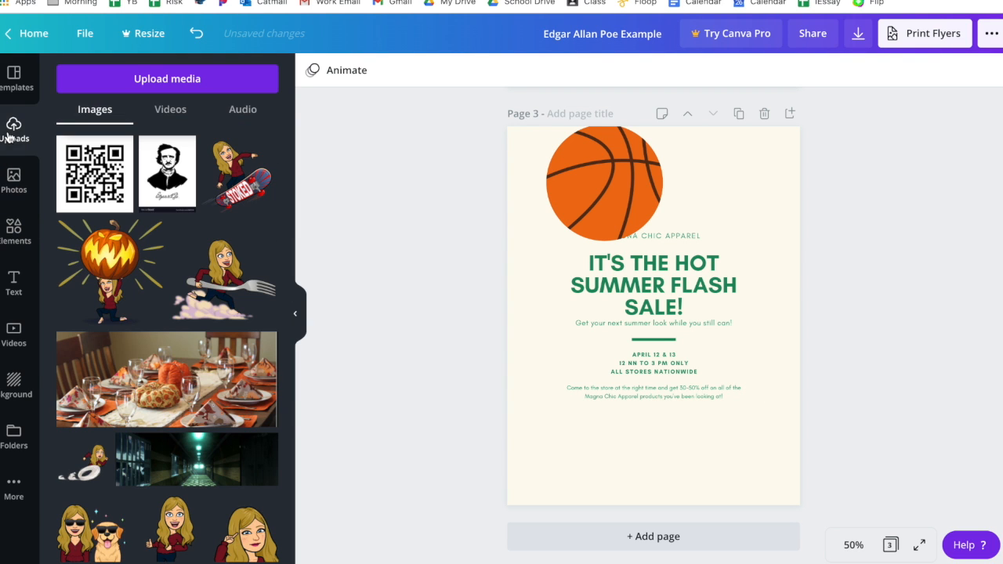
left_click(168, 86)
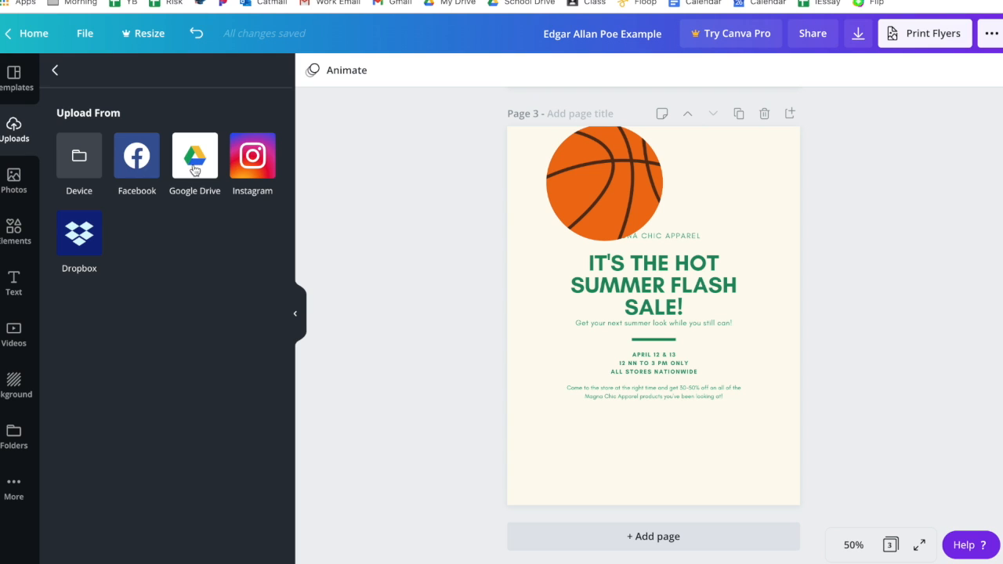
left_click(55, 70)
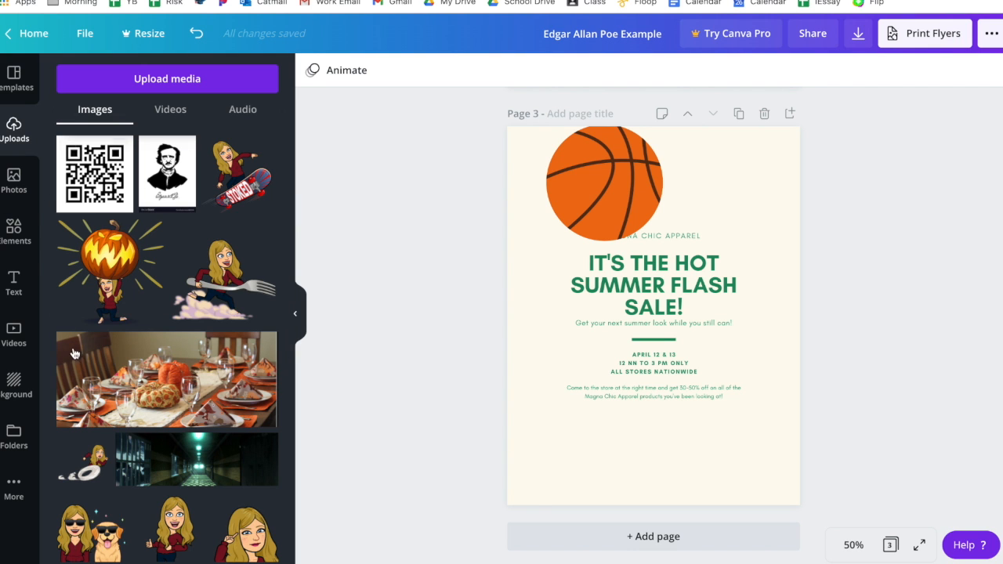
scroll(134, 392, "down", 5)
scroll(150, 421, "up", 5)
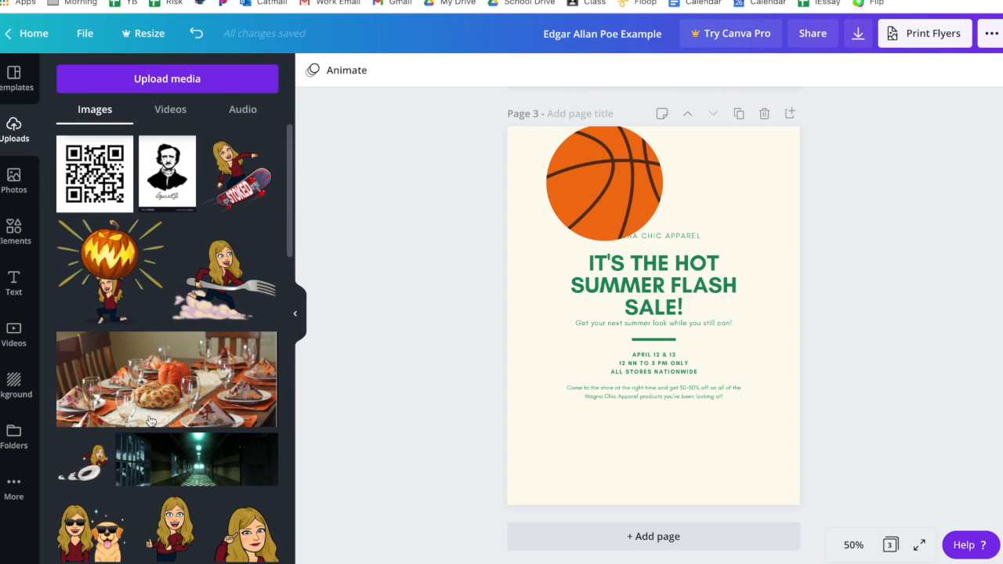
left_click_drag(99, 202, 745, 202)
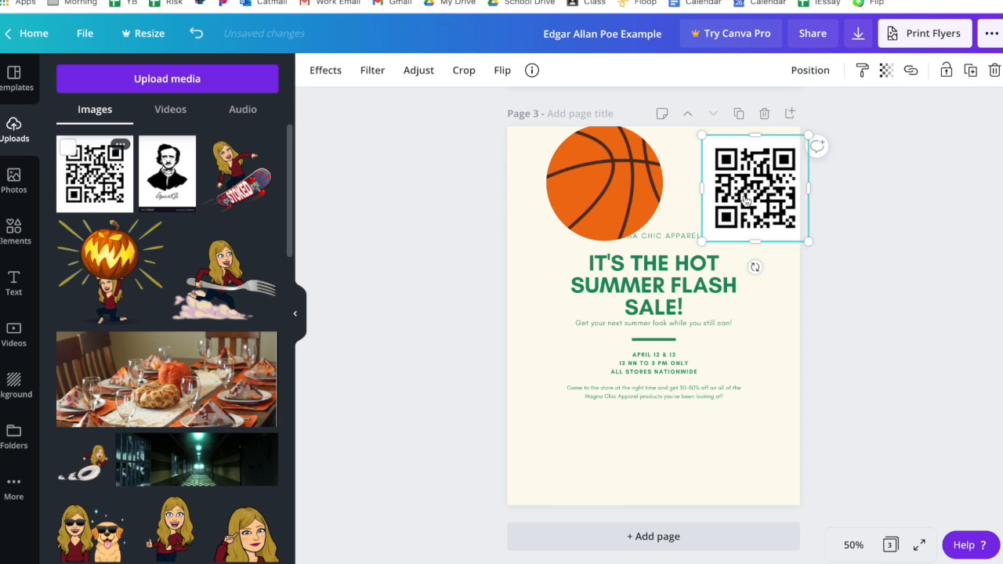
left_click(848, 298)
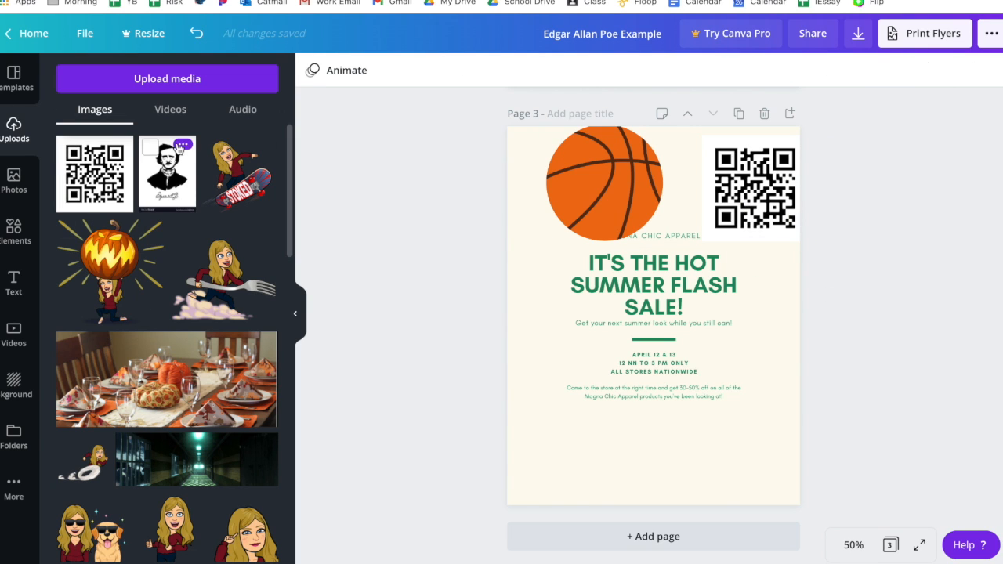
left_click(178, 111)
left_click(227, 110)
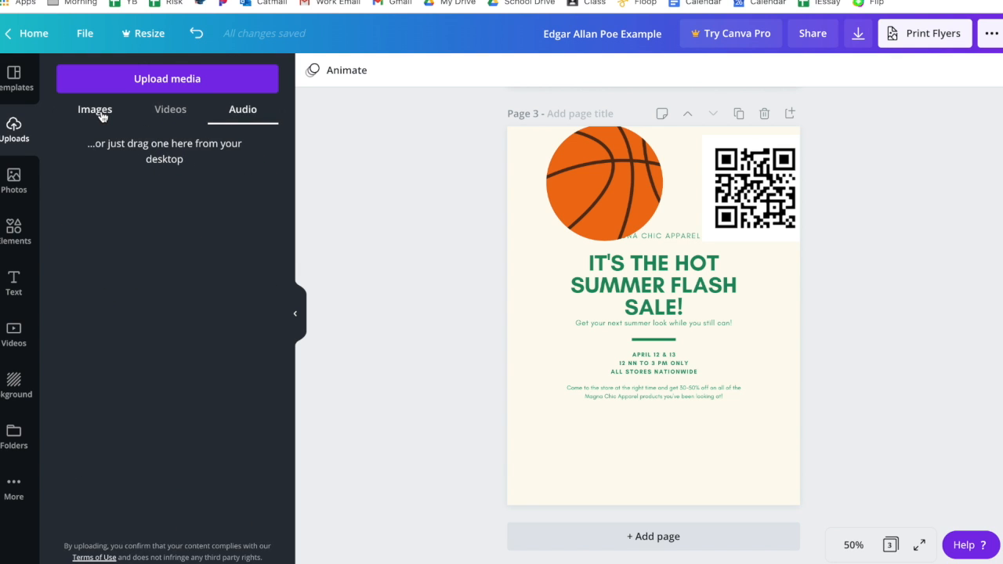
left_click(99, 113)
scroll(521, 246, "up", 10)
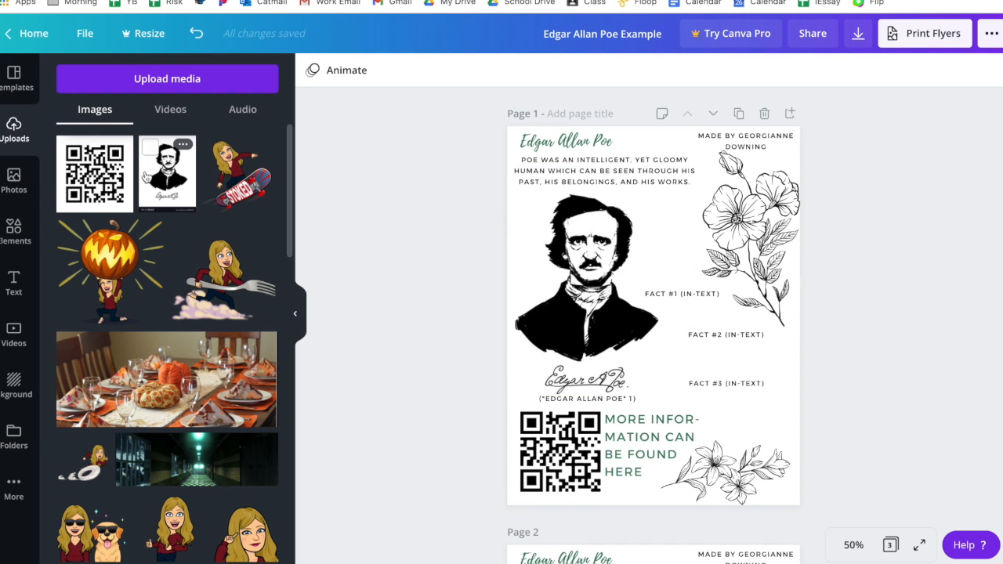
Step: Browse the available text style presets for the flyer
left_click(13, 283)
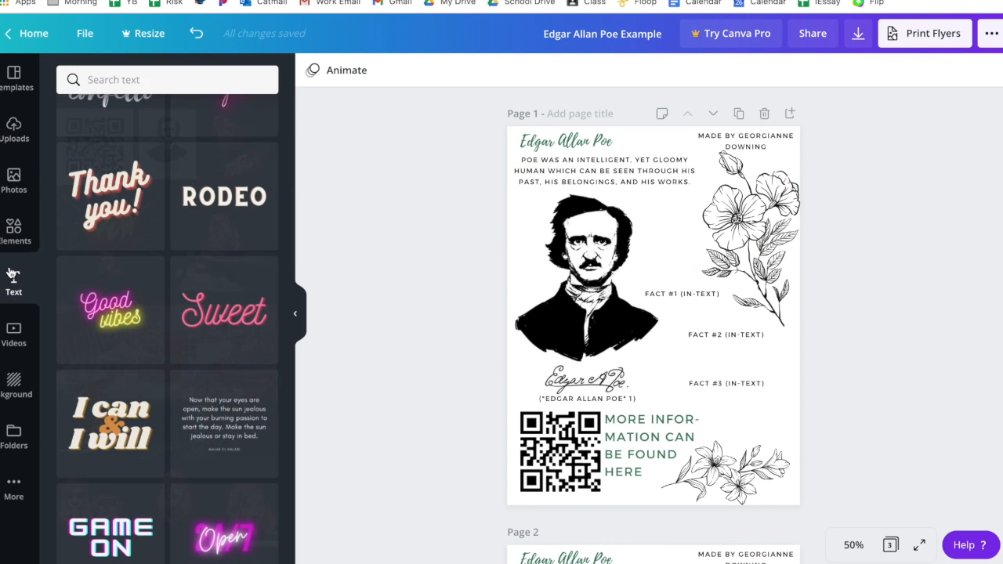
scroll(635, 308, "down", 10)
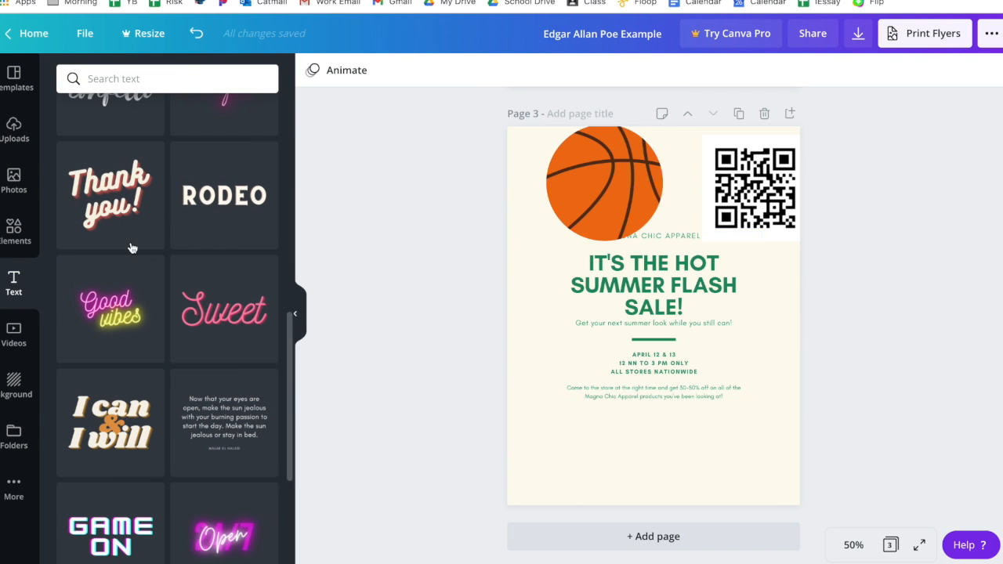
scroll(162, 272, "up", 5)
scroll(163, 273, "down", 7)
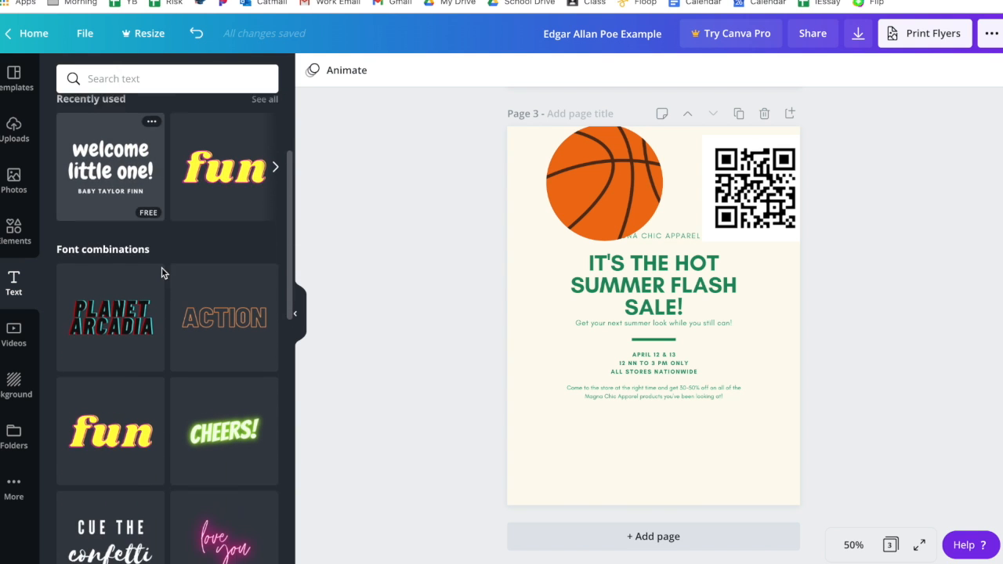
scroll(161, 273, "down", 5)
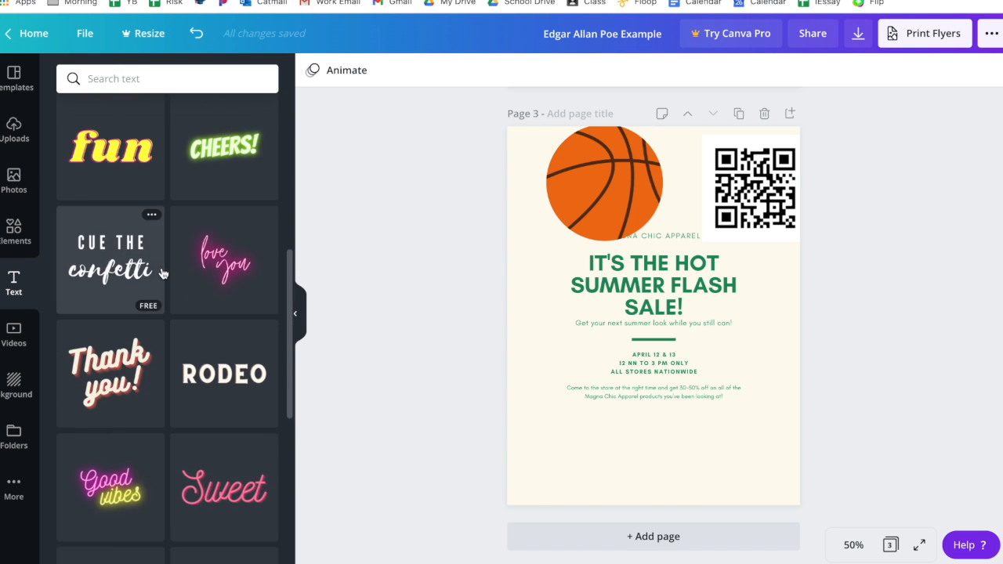
scroll(162, 272, "down", 3)
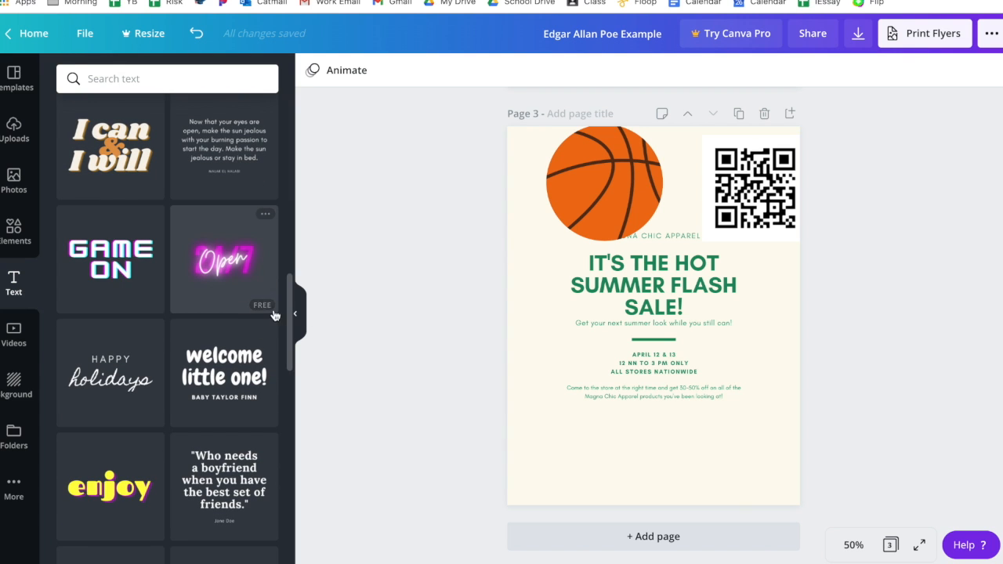
scroll(206, 374, "down", 2)
scroll(206, 374, "down", 7)
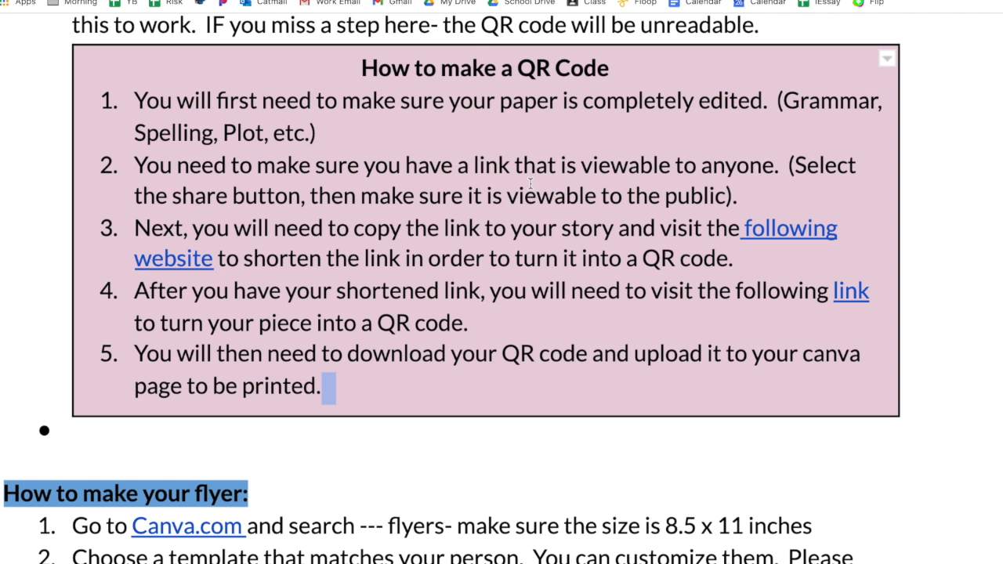
Step: In the instructions Google Doc, change link sharing to anyone with the link and copy the document link
scroll(323, 180, "up", 3)
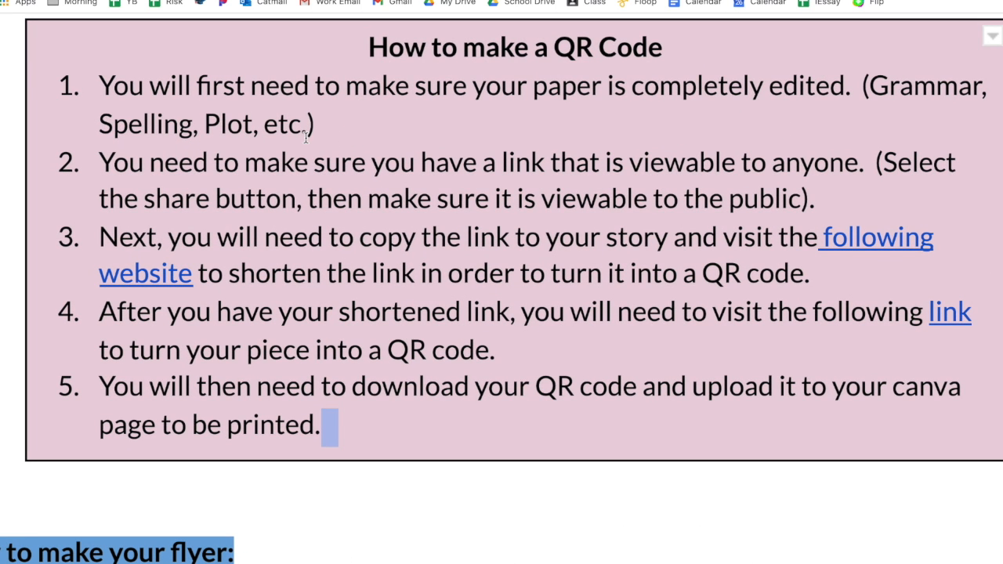
scroll(350, 222, "right", 2)
scroll(350, 222, "down", 1)
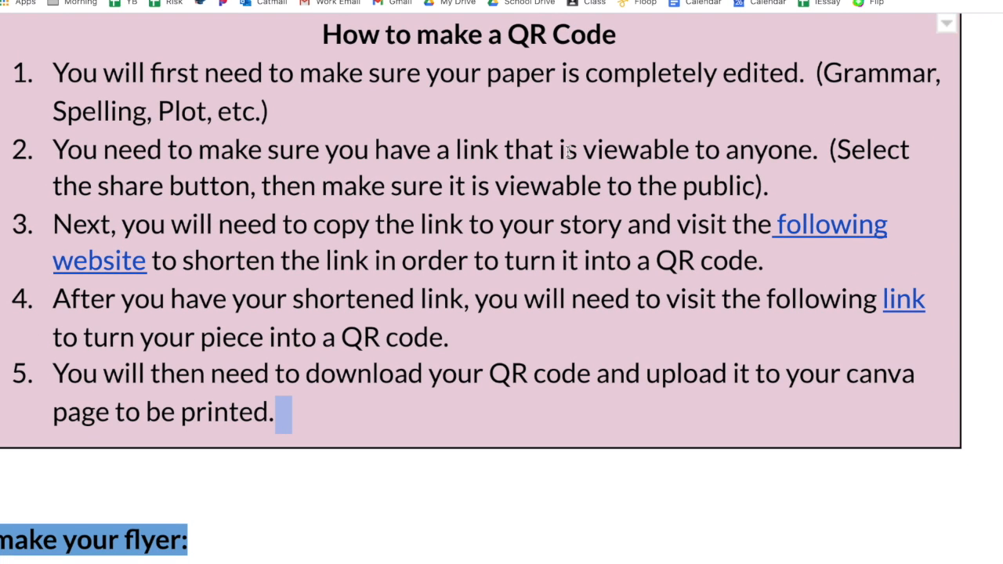
scroll(618, 230, "down", 5, "ctrl")
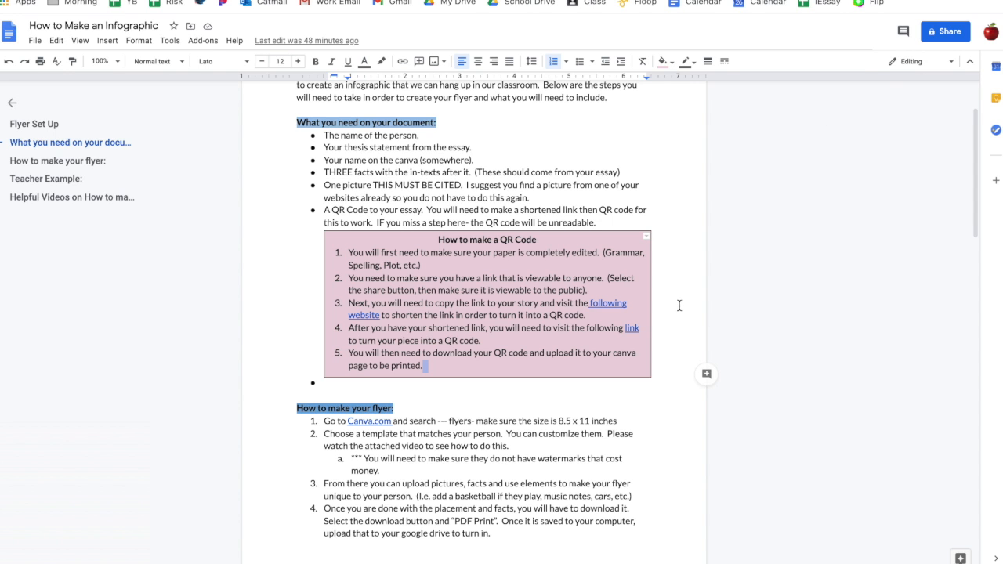
left_click(949, 32)
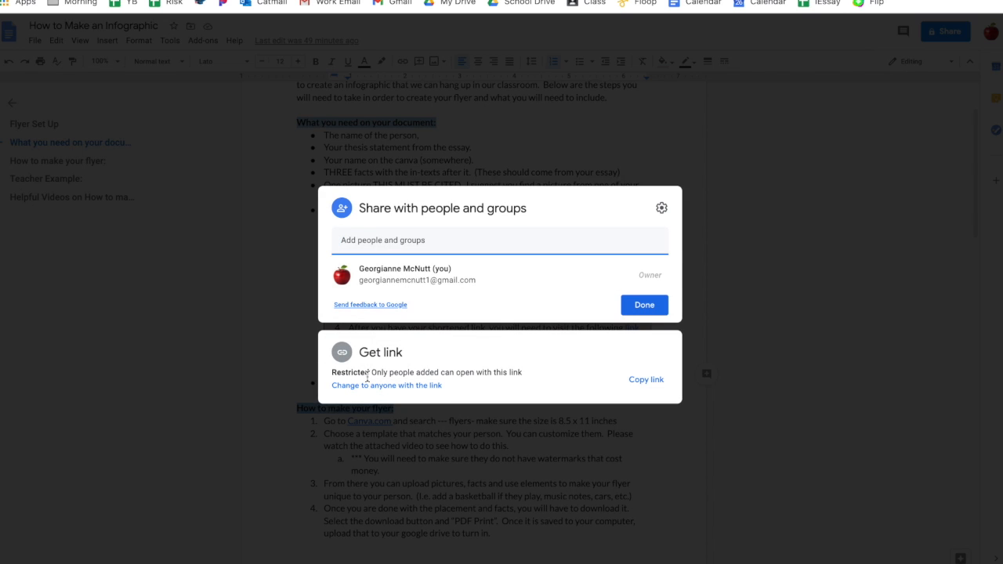
left_click(403, 387)
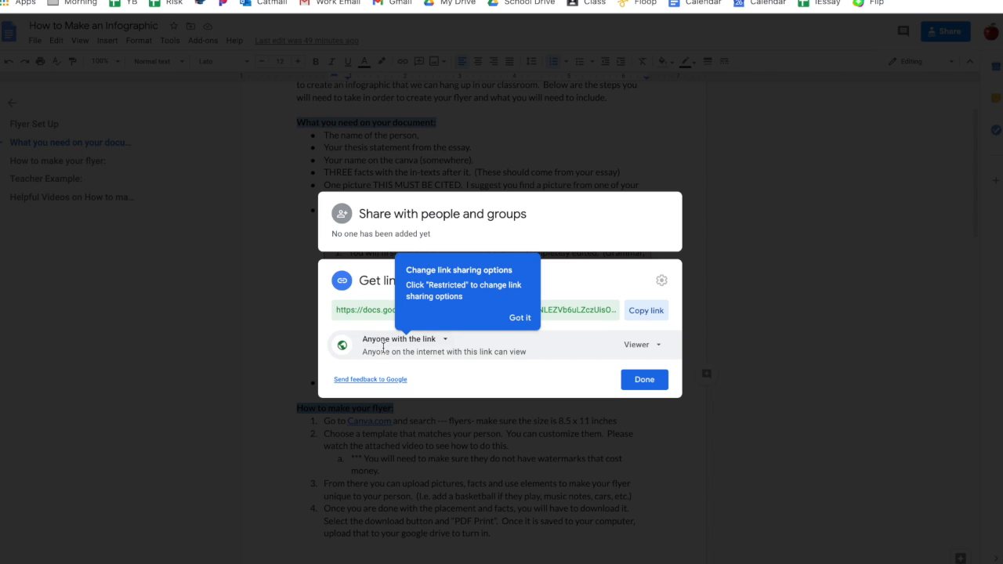
left_click(380, 308)
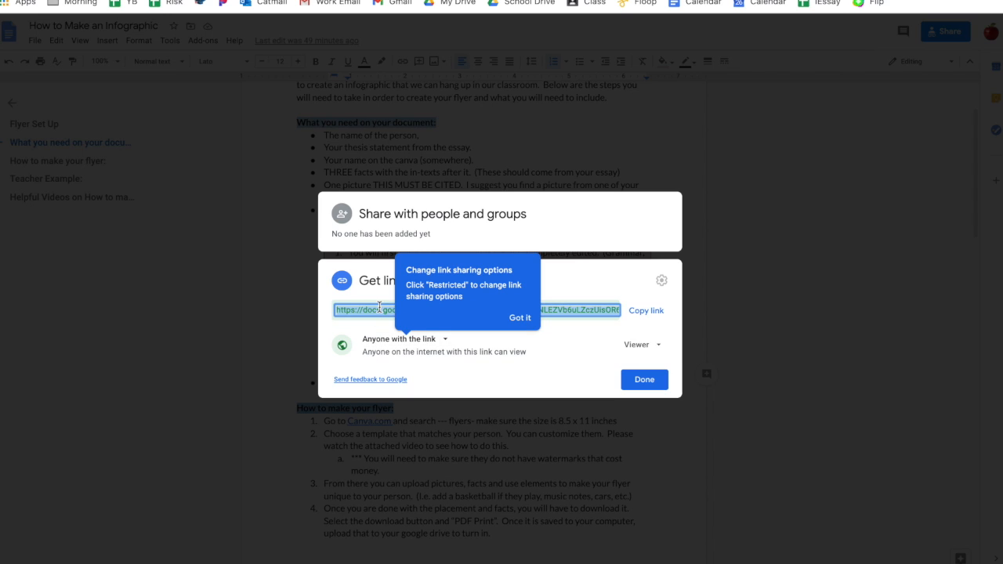
left_click(645, 379)
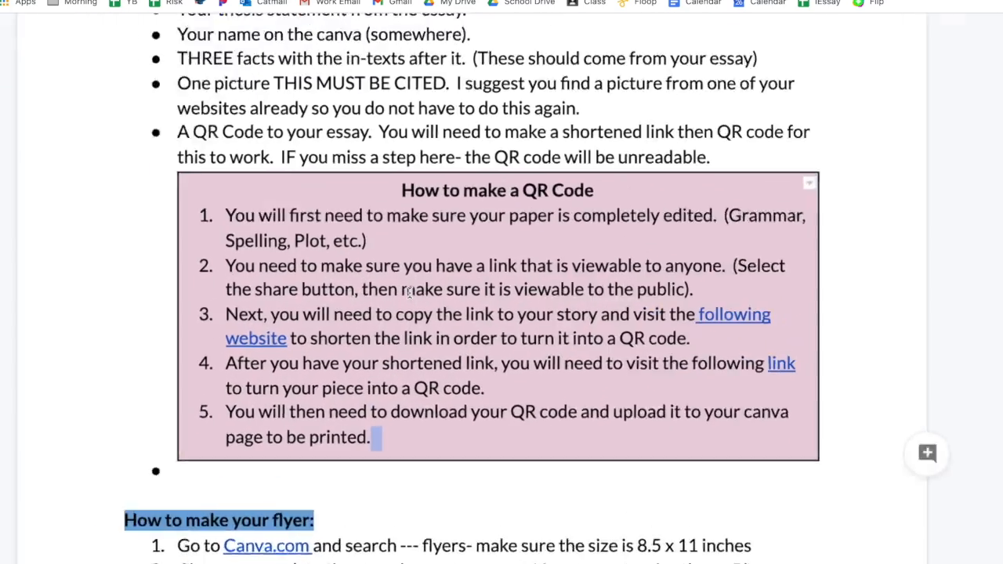
Step: Open the link-shortening website linked in the QR code instructions
scroll(695, 249, "down", 1)
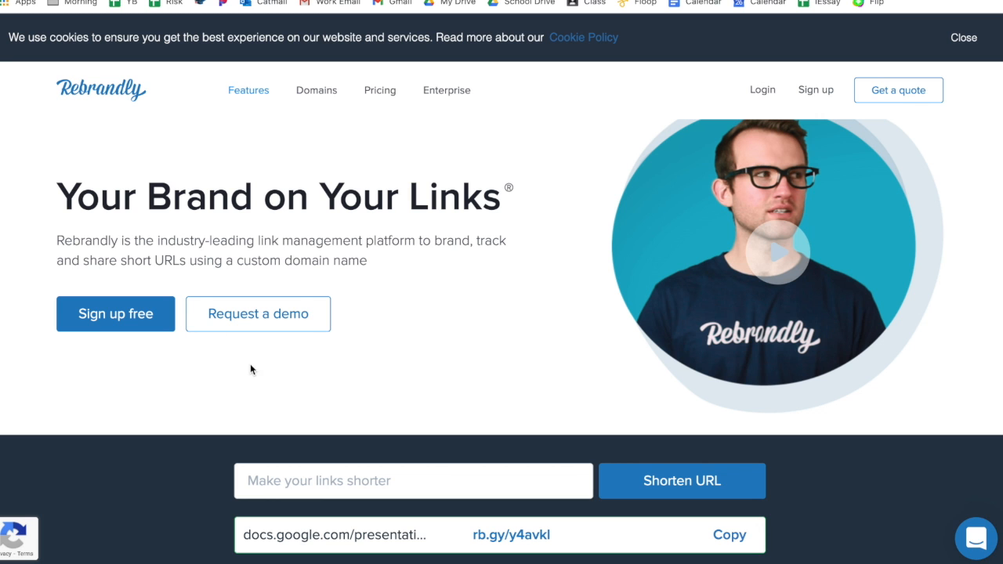
scroll(334, 392, "down", 2)
left_click(352, 384)
scroll(352, 385, "up", 1)
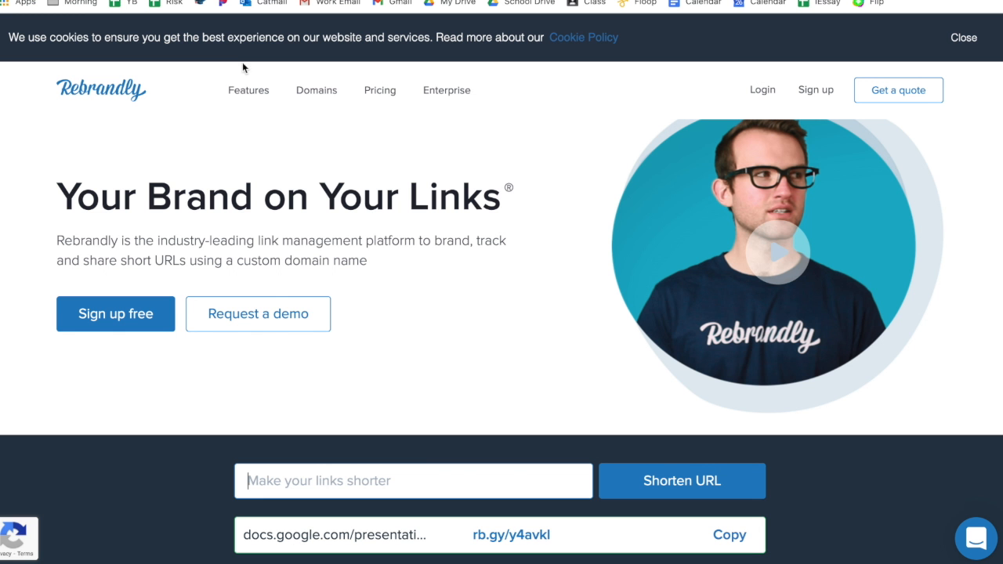
Step: Paste the document link into Rebrandly, shorten it, and copy the shortened link
key("ctrl+v")
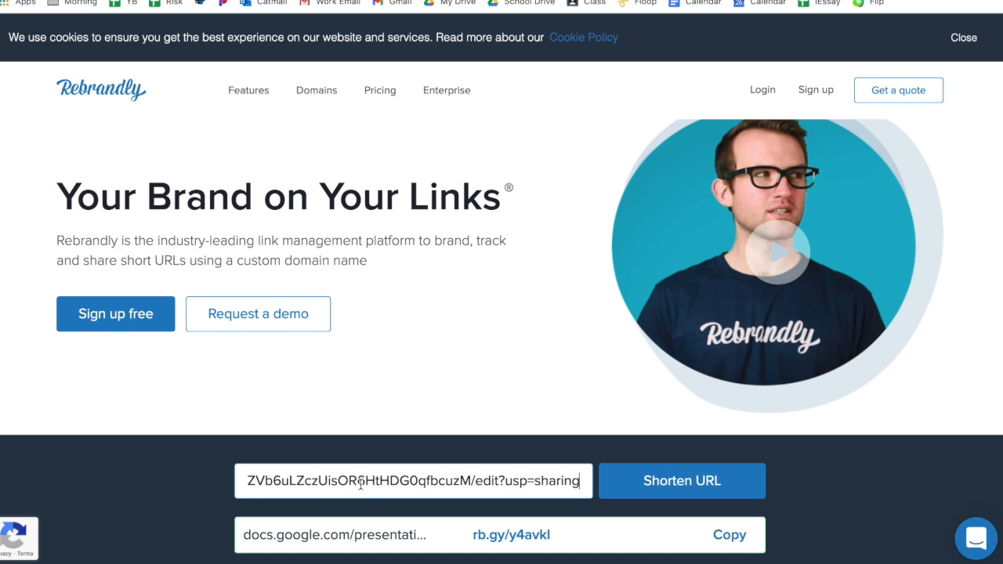
left_click(690, 479)
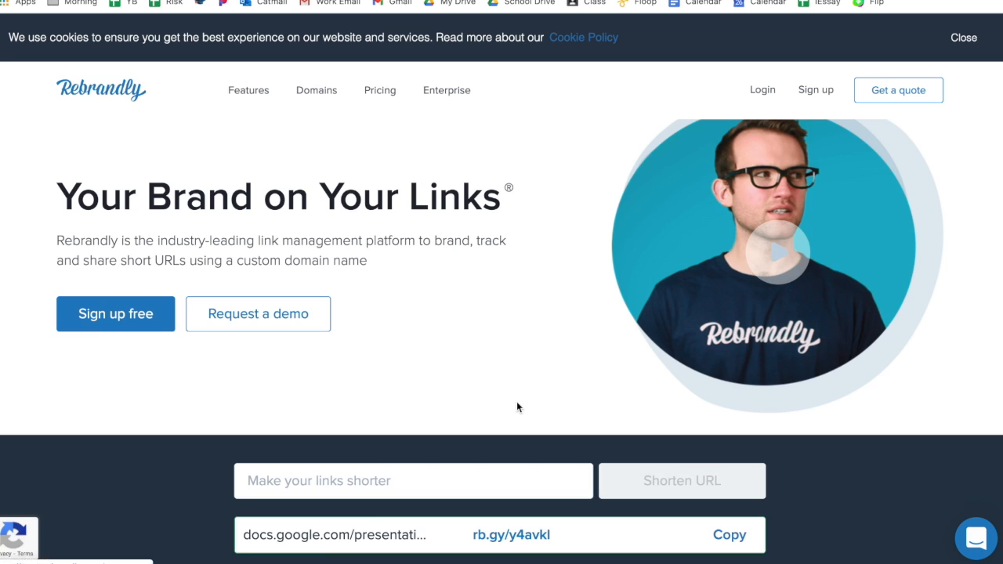
scroll(516, 401, "down", 2)
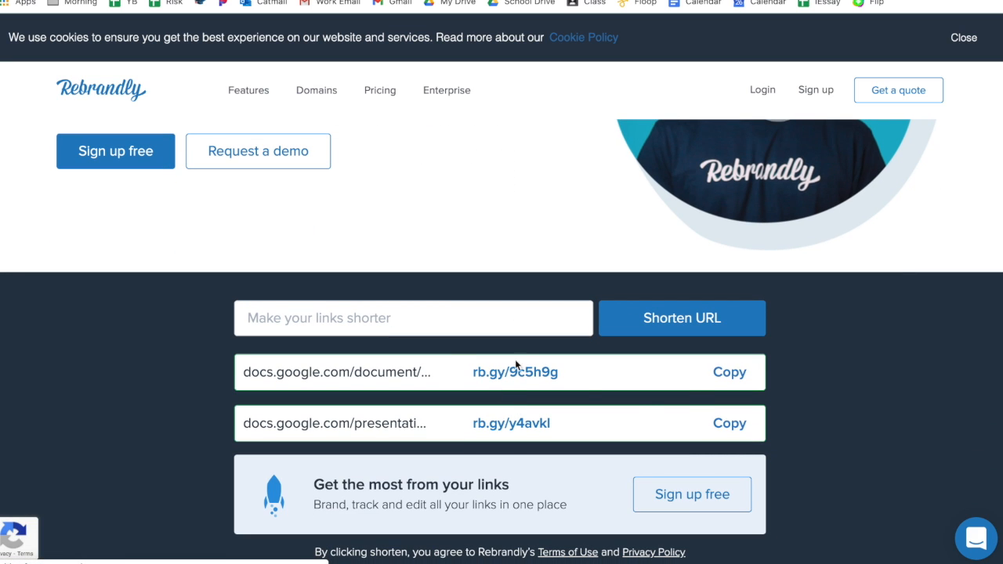
left_click(730, 373)
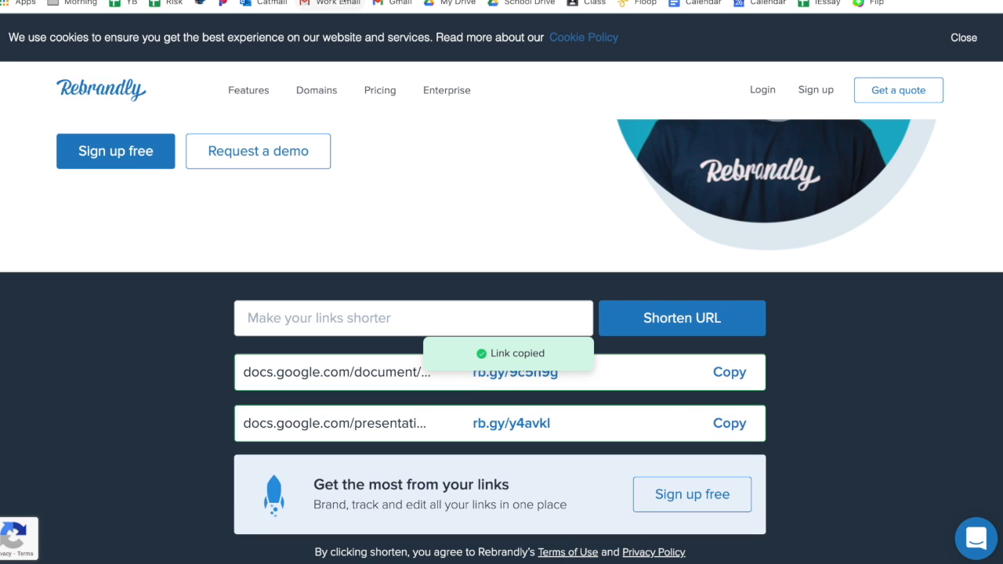
Step: Open the QR code generator linked in the instructions, paste the shortened link, and download the QR code as JPG
key("ctrl+shift+Tab")
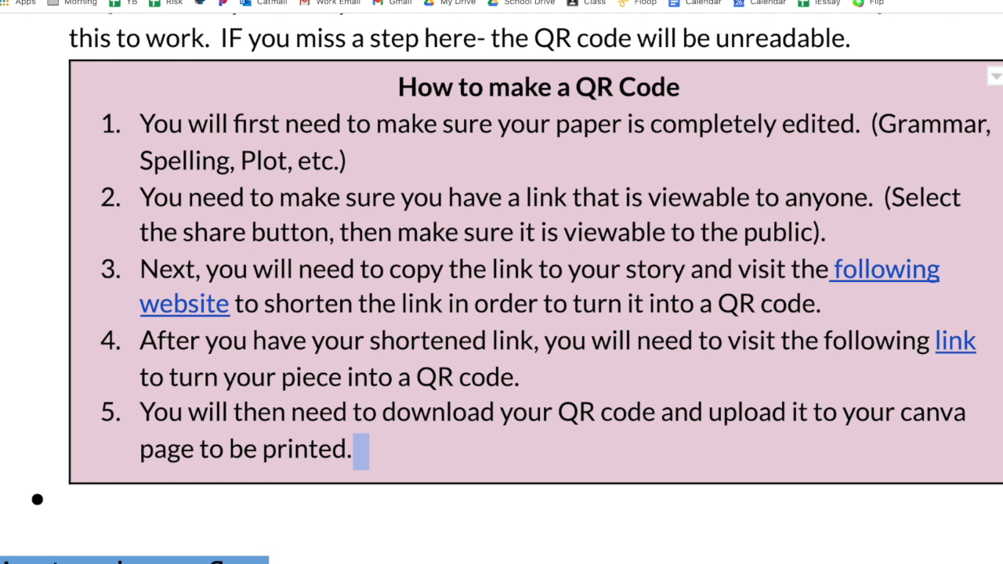
scroll(745, 306, "right", 2)
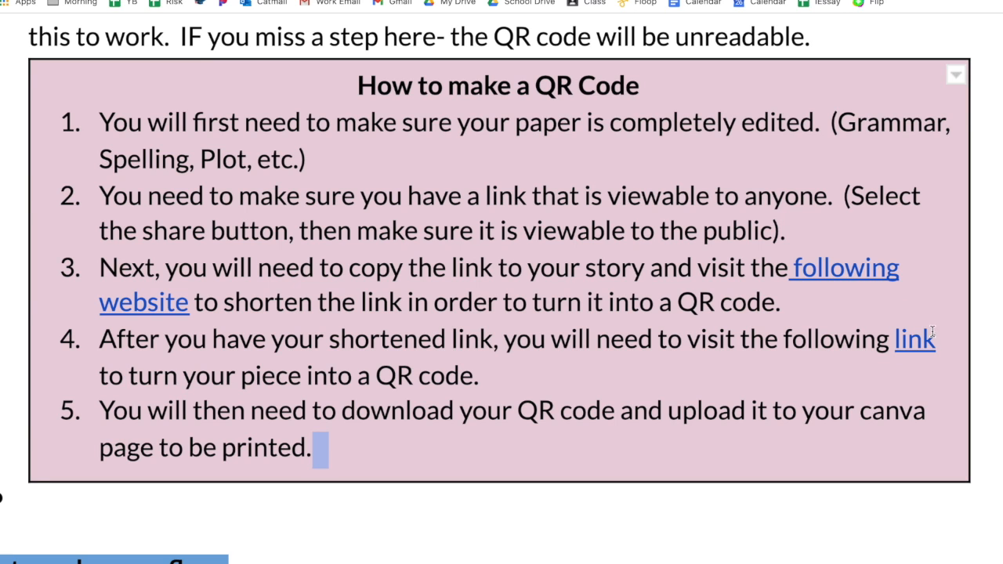
left_click(337, 0)
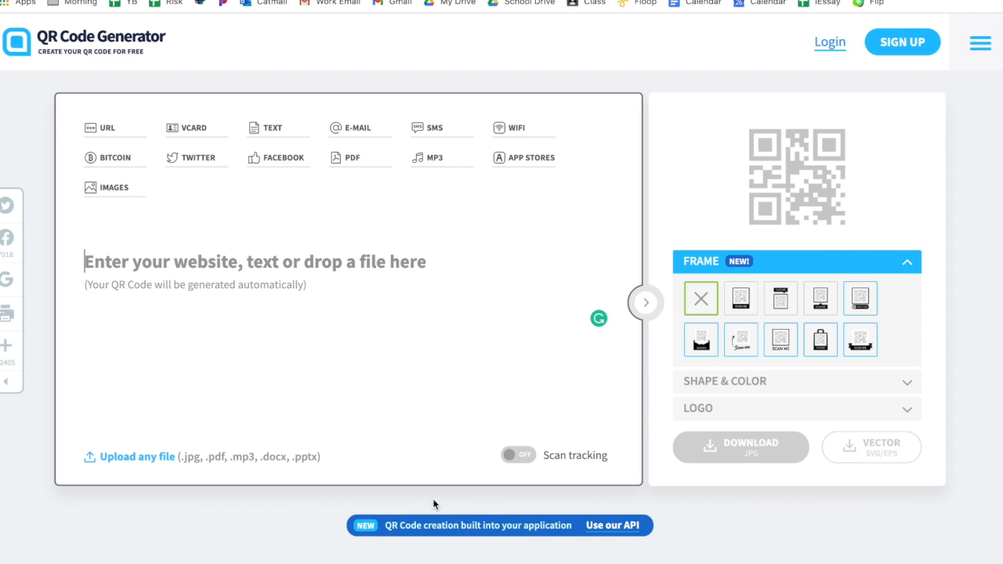
key("ctrl+v")
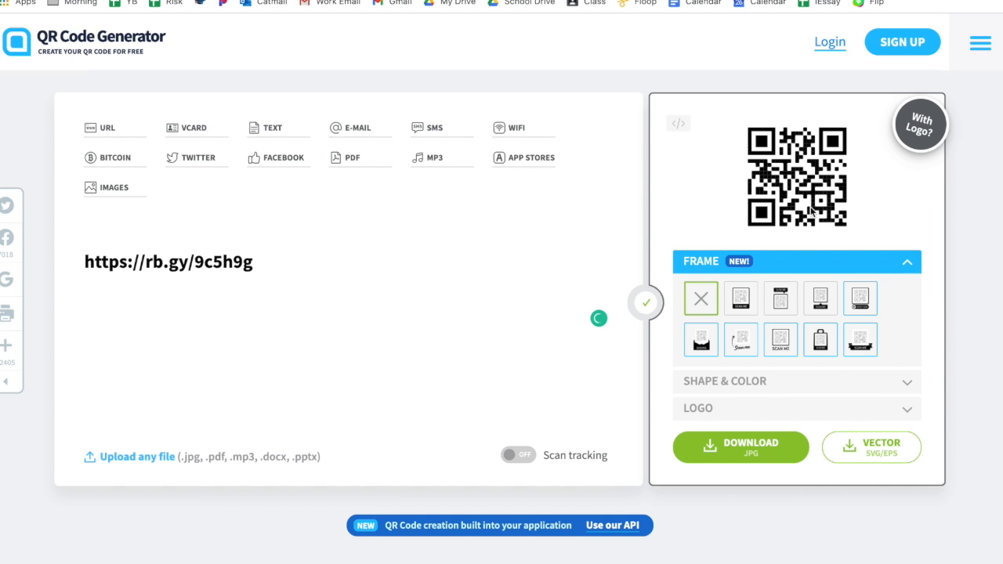
left_click(731, 444)
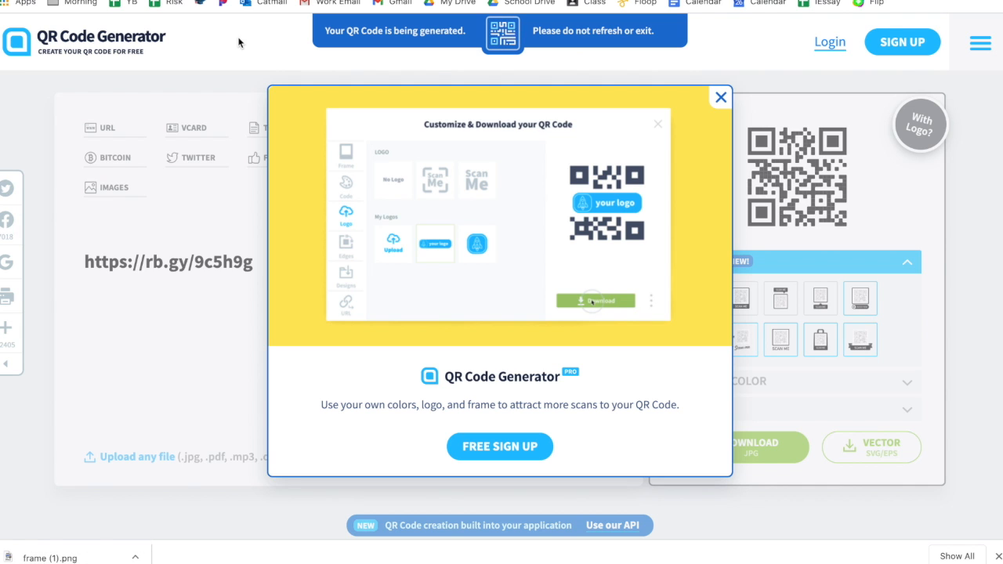
left_click(721, 98)
Step: Upload the downloaded QR code image frame (1).png from Downloads and place it onto the page 3 flyer
key("ctrl+shift+Tab")
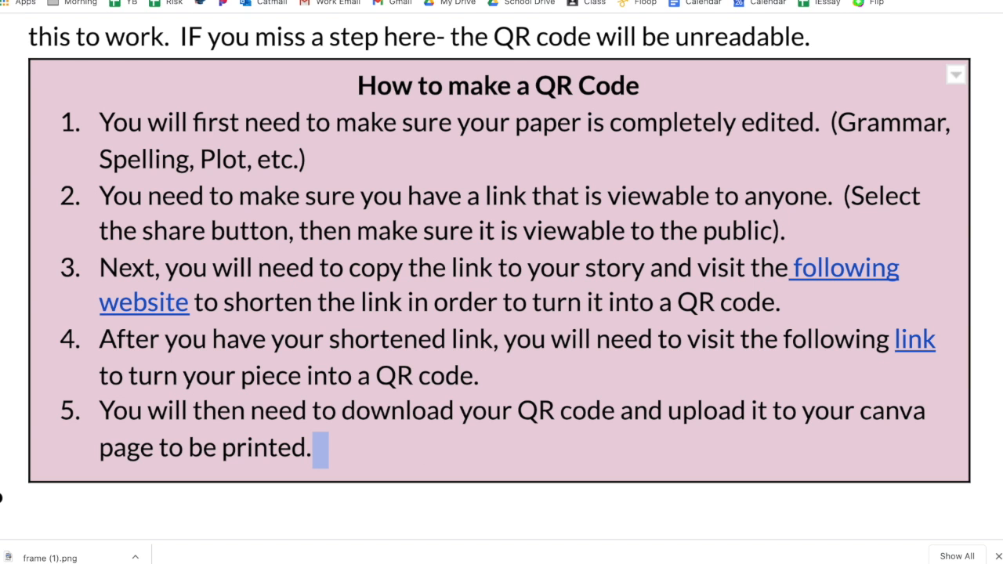
key("ctrl+shift+Tab")
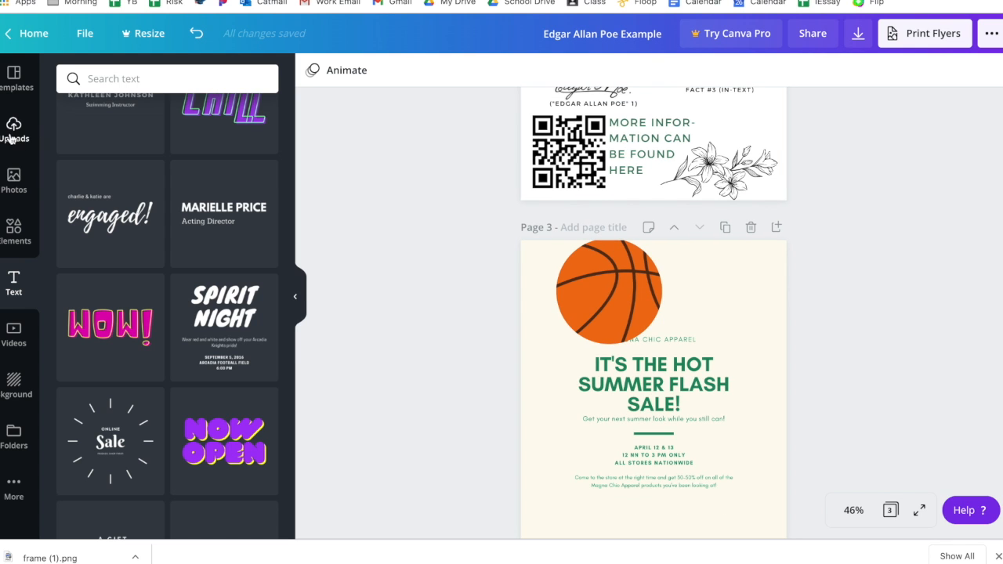
left_click(14, 137)
left_click(153, 82)
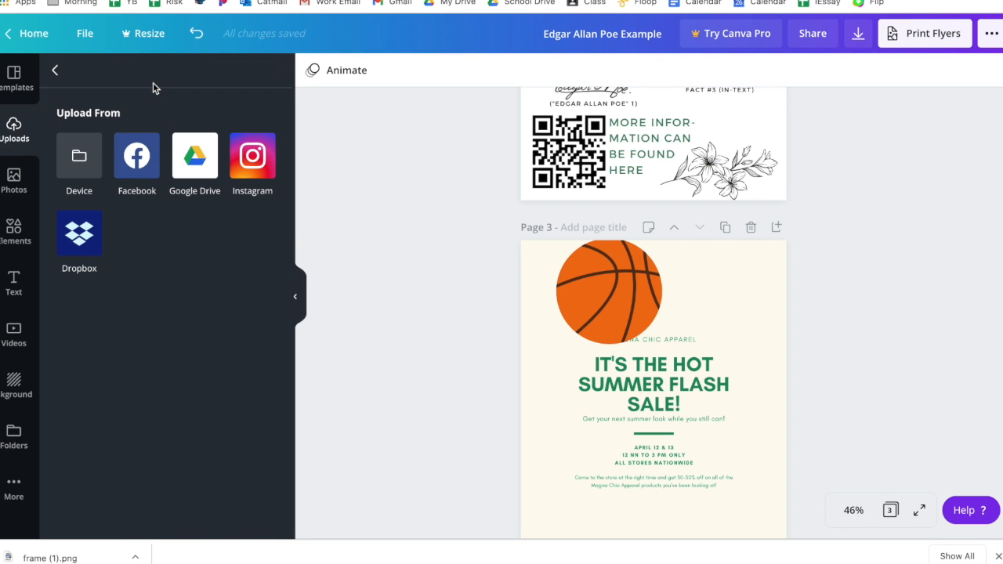
left_click(86, 155)
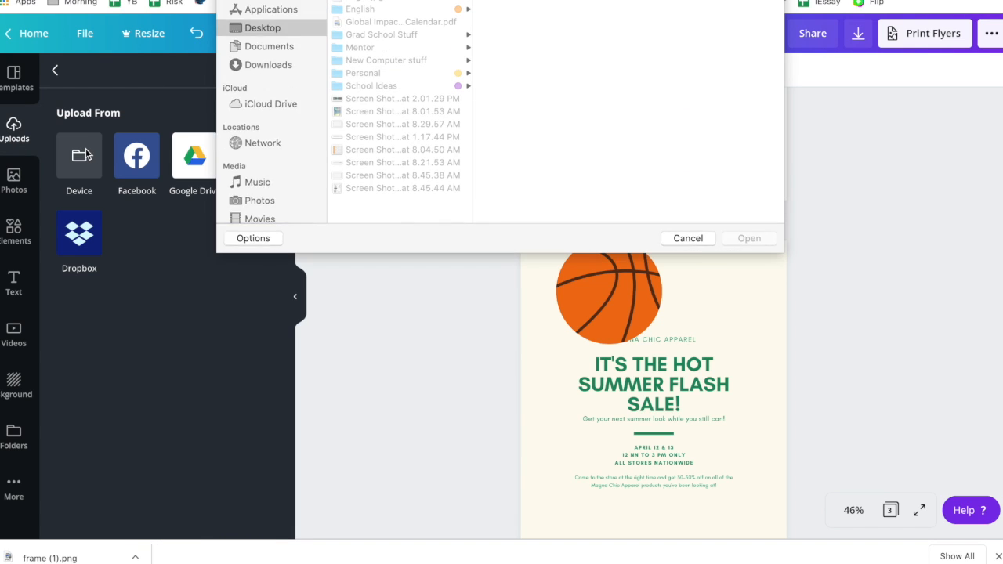
left_click(269, 65)
scroll(436, 156, "down", 10)
scroll(424, 141, "up", 5)
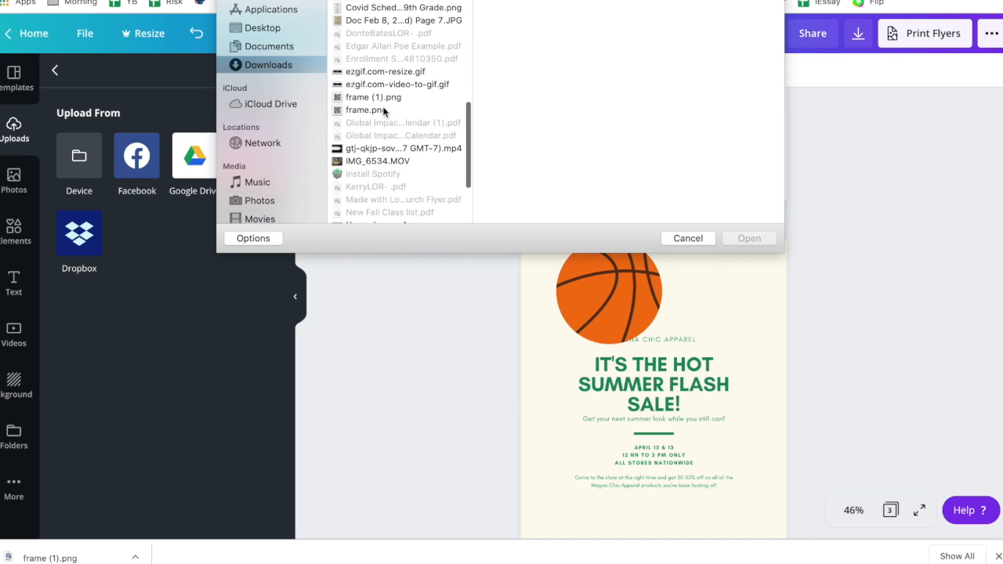
left_click(383, 98)
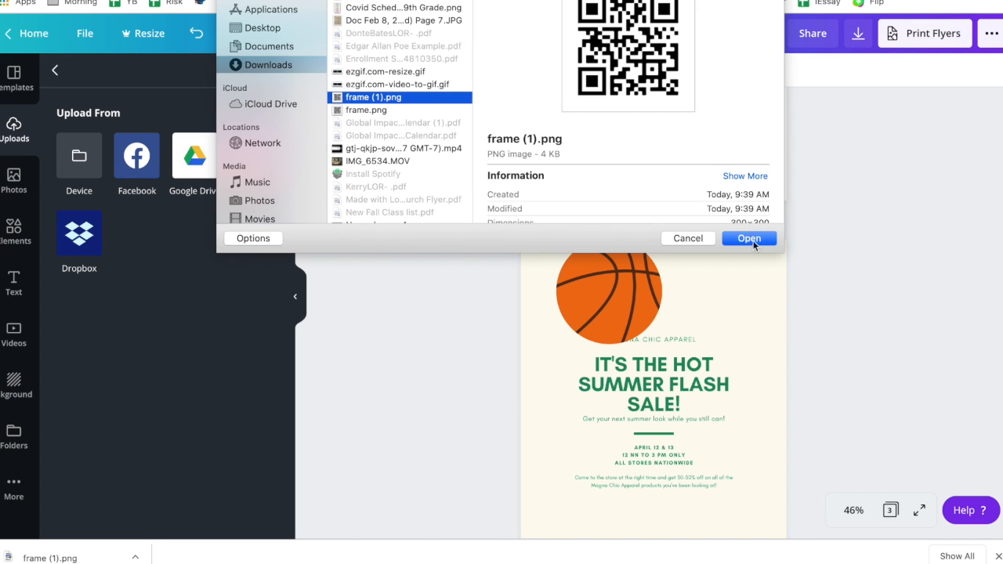
left_click(750, 240)
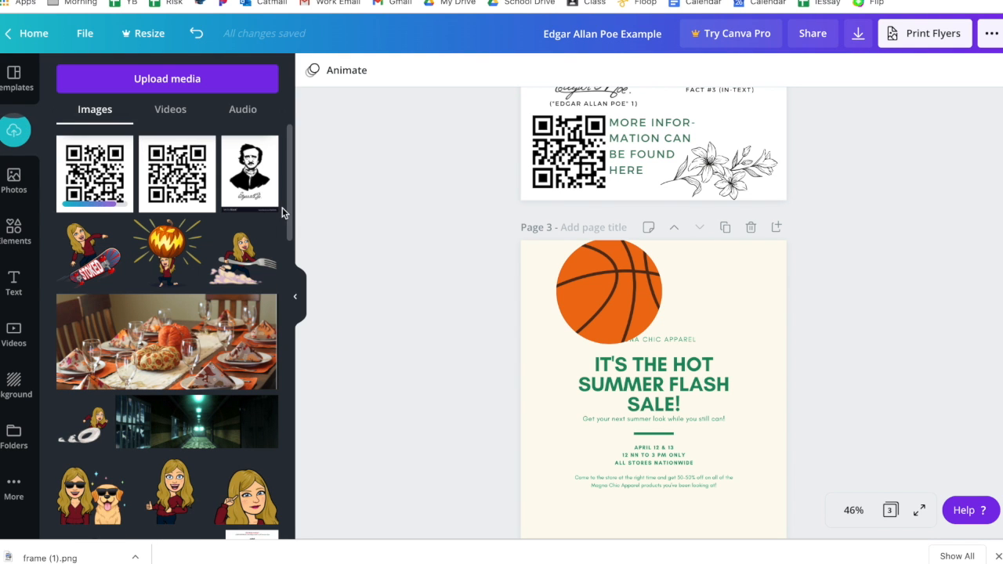
scroll(477, 306, "down", 2)
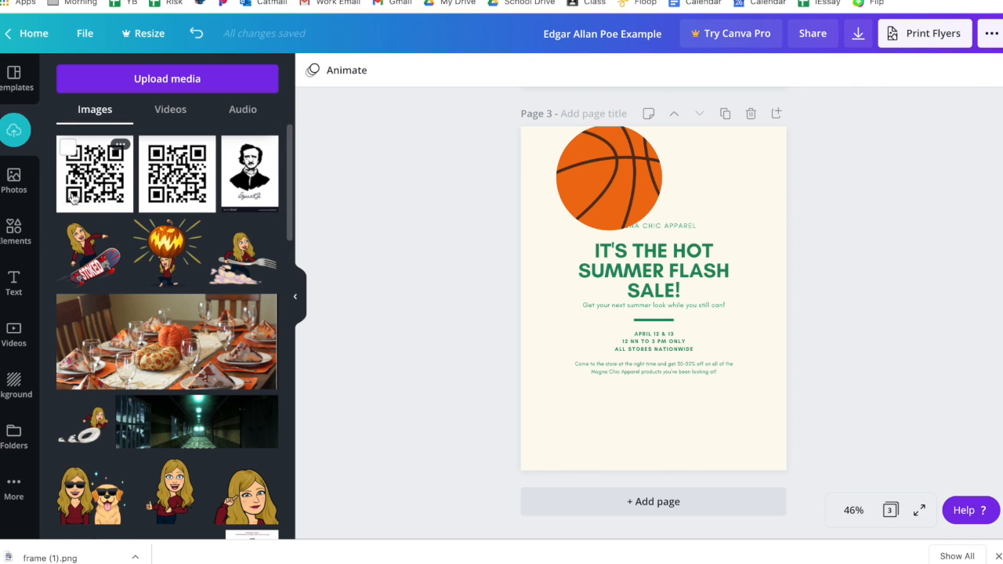
left_click_drag(100, 191, 565, 375)
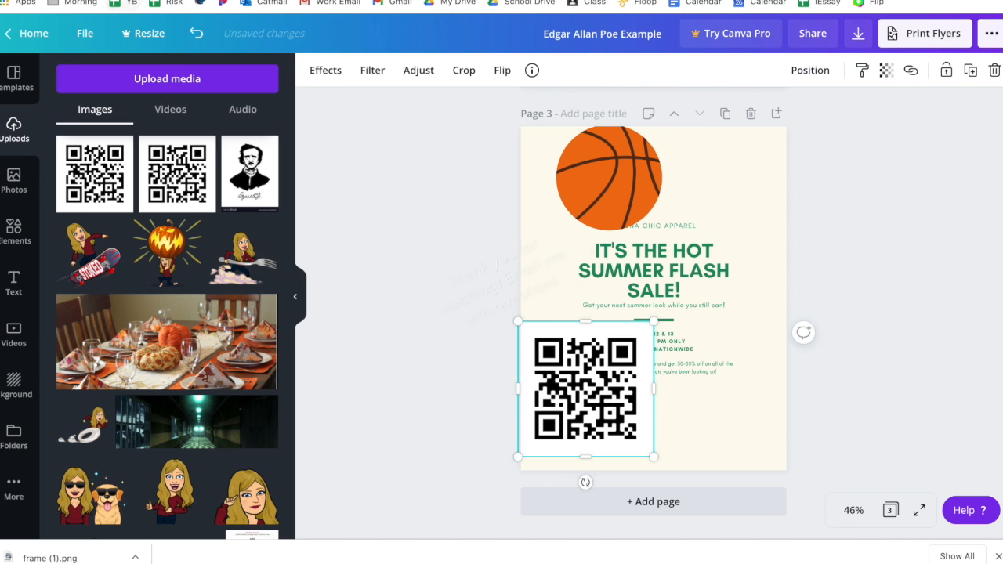